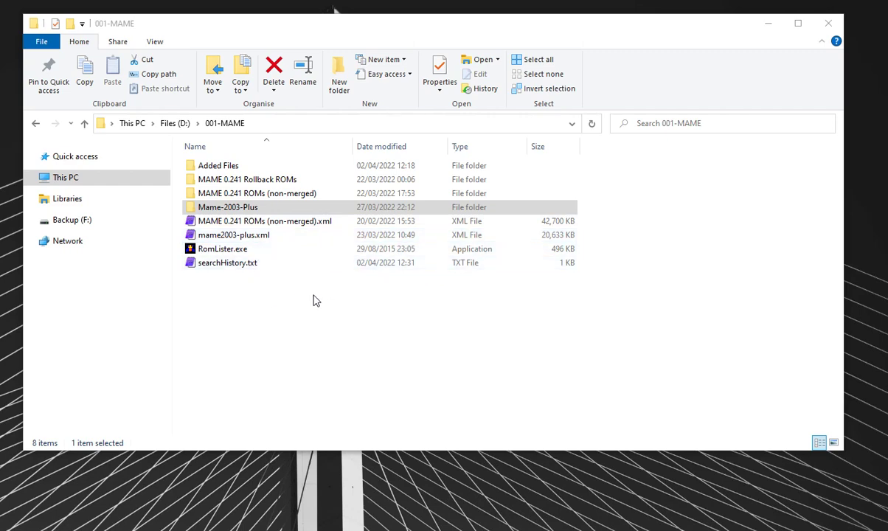
Step: Review the ROM folders, XML files and RomLister.exe in 001-MAME, including the contents of the Mame-2003-Plus folder
{"action": "left_click", "coordinate": [236, 249]}
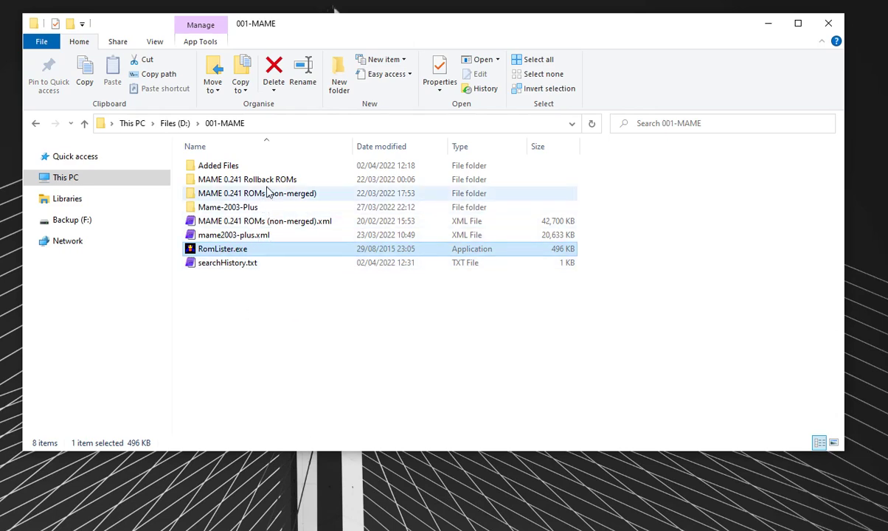
{"action": "left_click", "coordinate": [257, 181]}
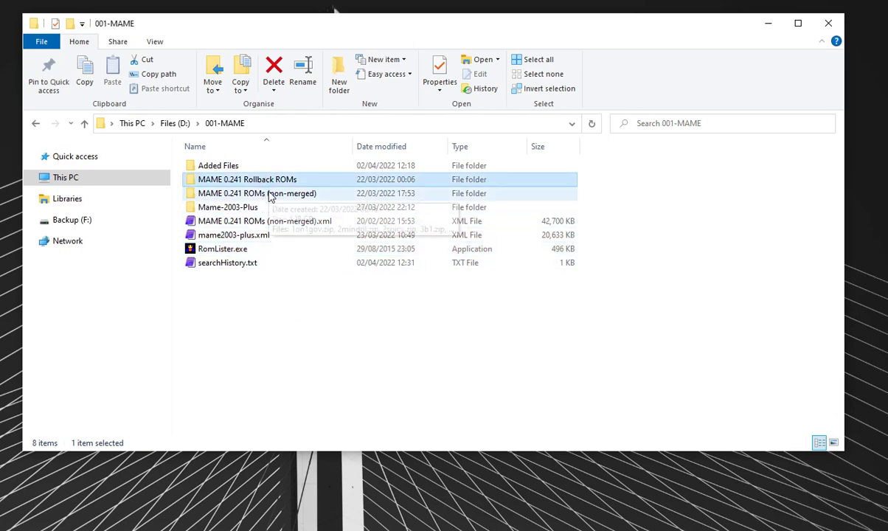
{"action": "left_click", "coordinate": [271, 195], "text": "ctrl"}
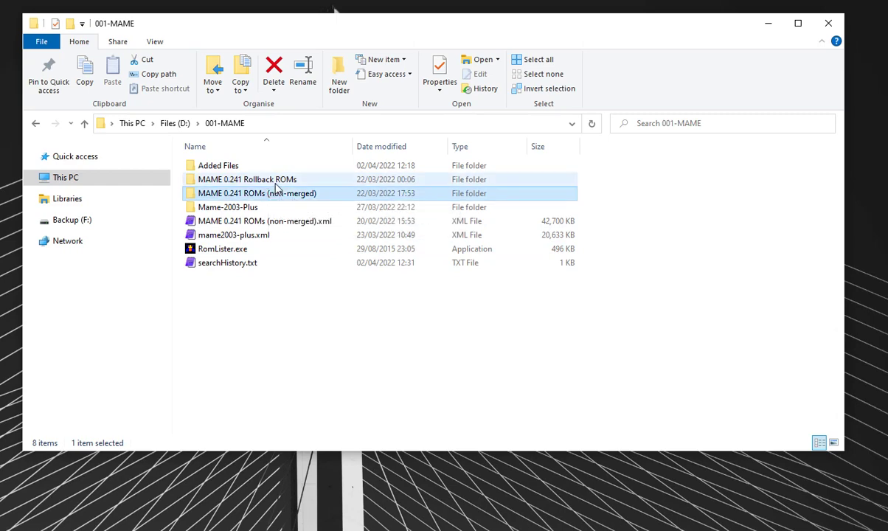
{"action": "left_click", "coordinate": [284, 223], "text": "ctrl"}
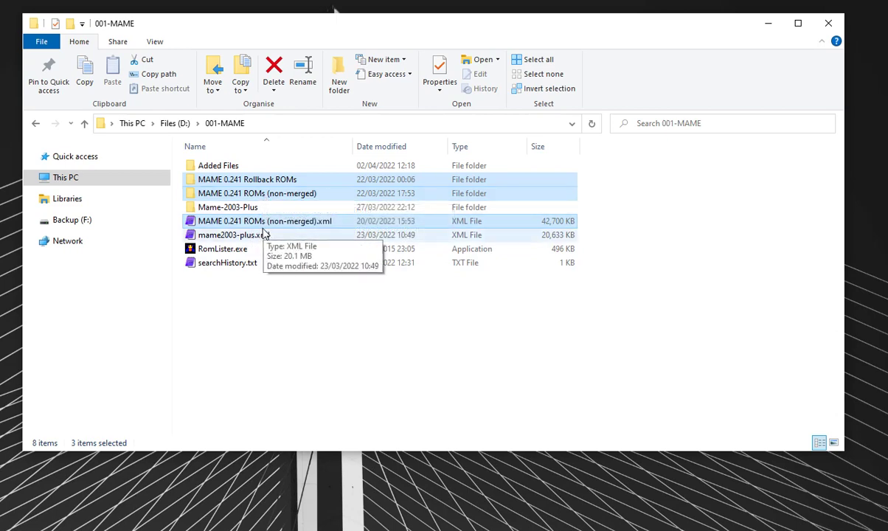
{"action": "left_click", "coordinate": [252, 208]}
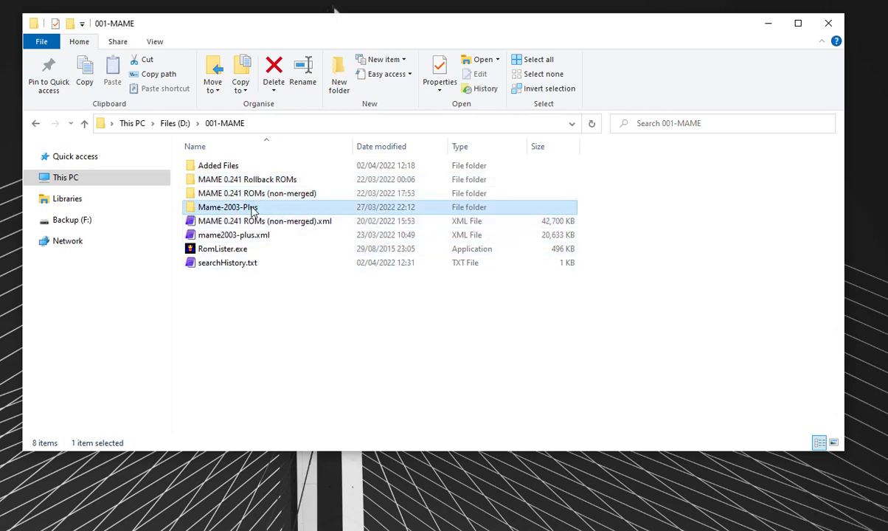
{"action": "mouse_move", "coordinate": [251, 210]}
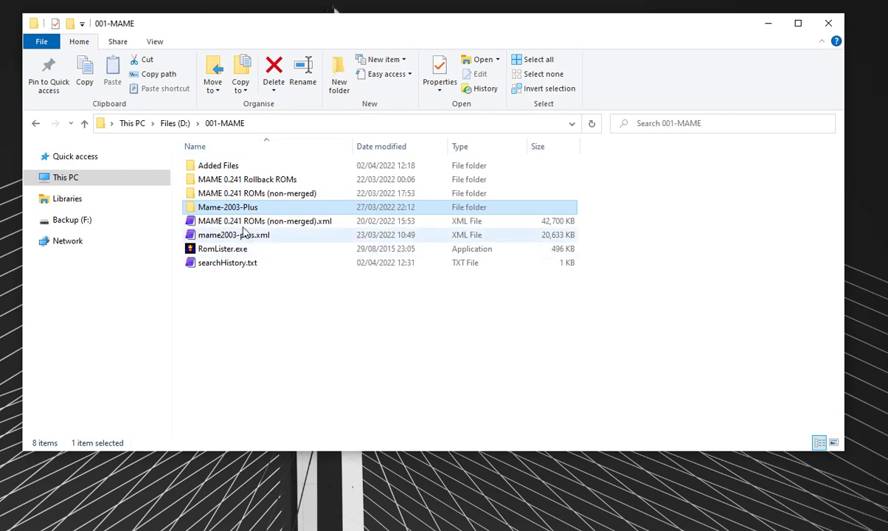
{"action": "left_click", "coordinate": [256, 195]}
{"action": "left_click", "coordinate": [258, 209]}
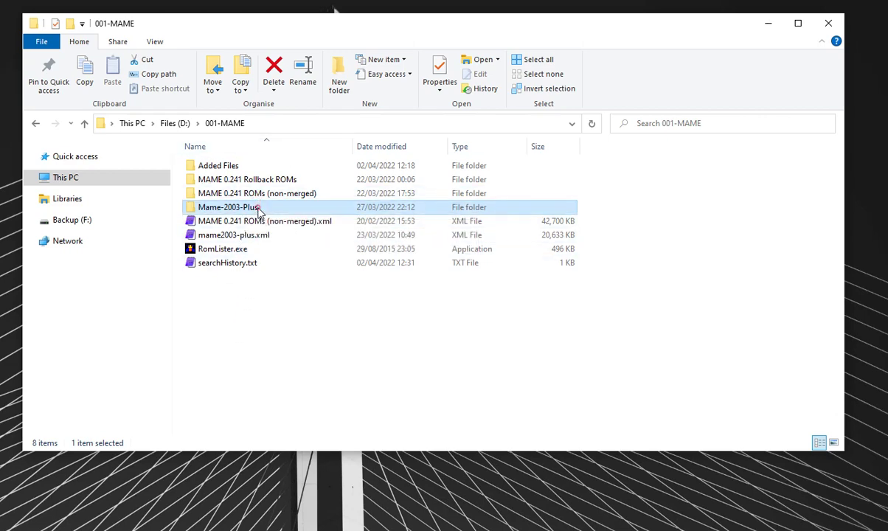
{"action": "mouse_move", "coordinate": [258, 211]}
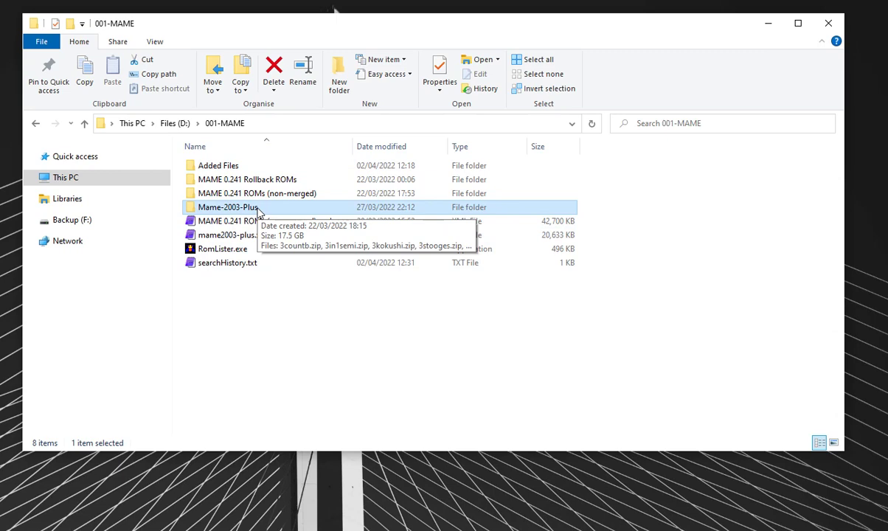
{"action": "mouse_move", "coordinate": [283, 271]}
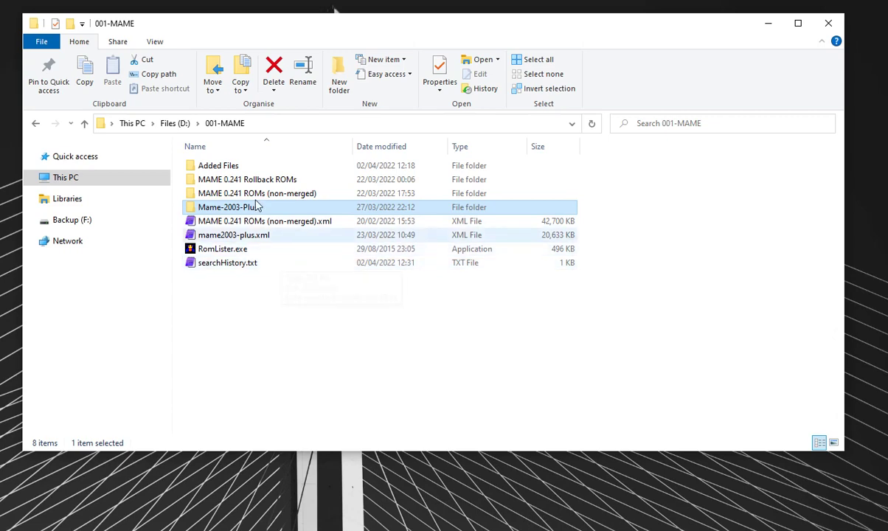
{"action": "left_click", "coordinate": [250, 248]}
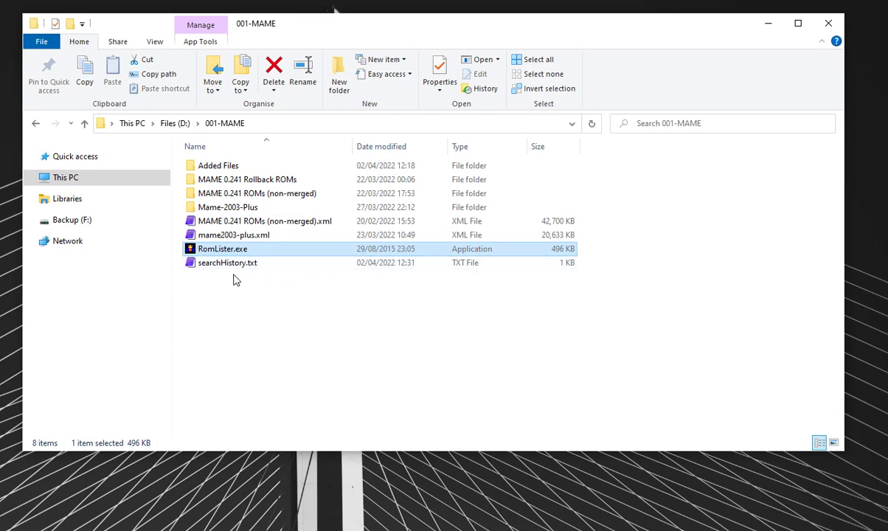
{"action": "left_click", "coordinate": [222, 207]}
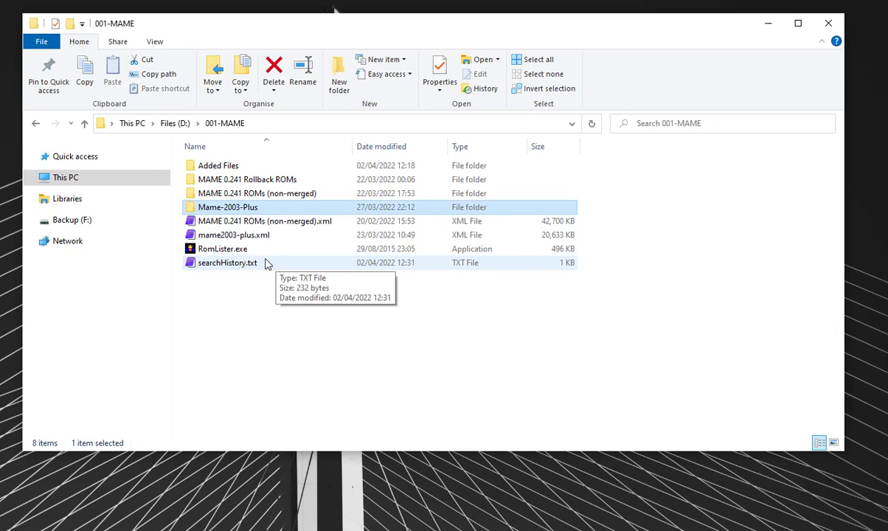
{"action": "double_click", "coordinate": [234, 211]}
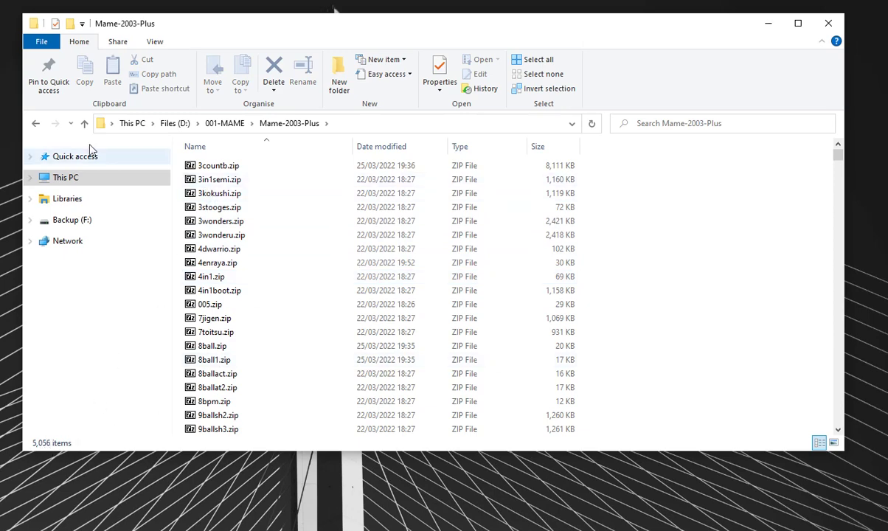
{"action": "left_click", "coordinate": [35, 123]}
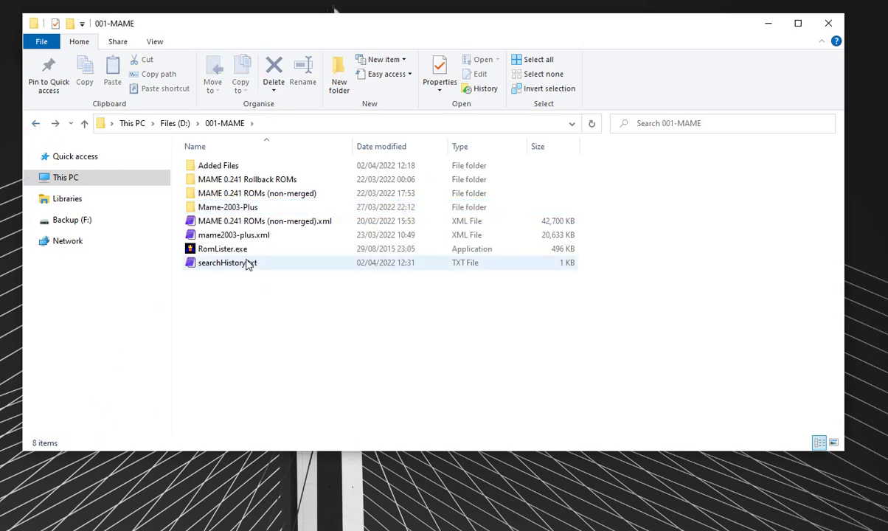
Step: Launch RomLister.exe, acknowledge the merged input file notice and open the settings
{"action": "double_click", "coordinate": [244, 251]}
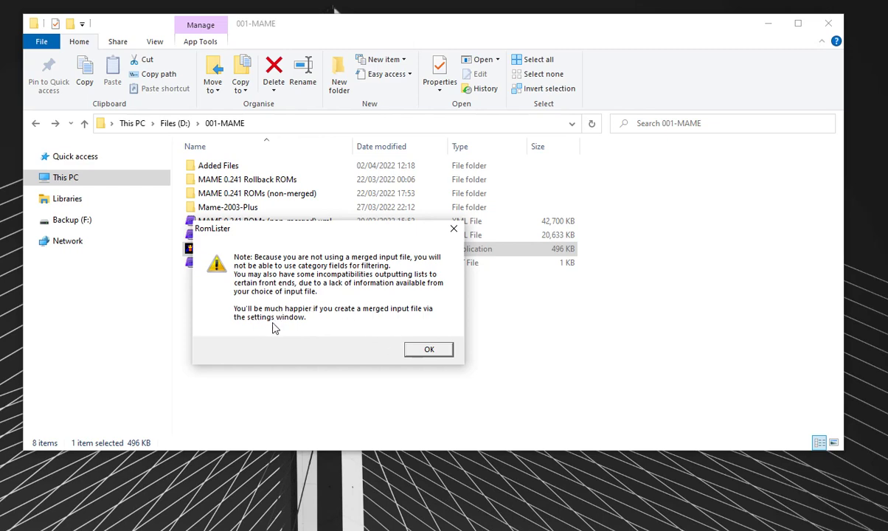
{"action": "left_click", "coordinate": [428, 350]}
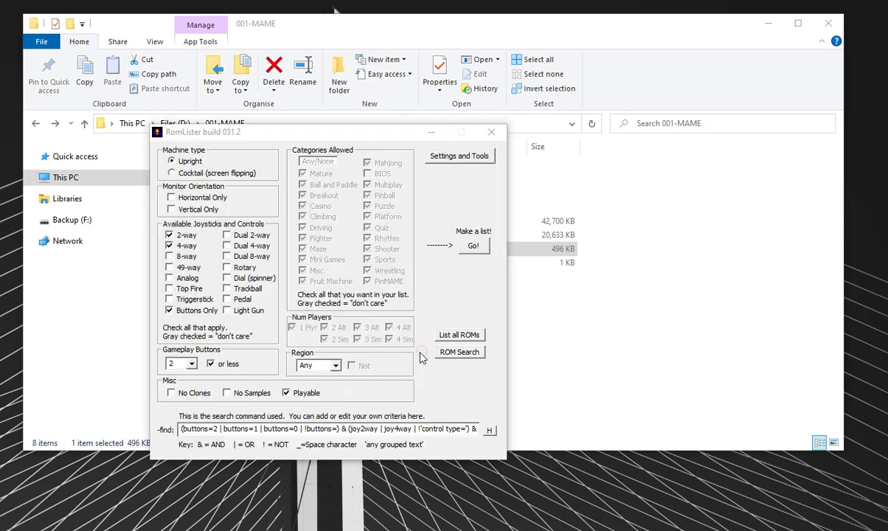
{"action": "left_click", "coordinate": [443, 163]}
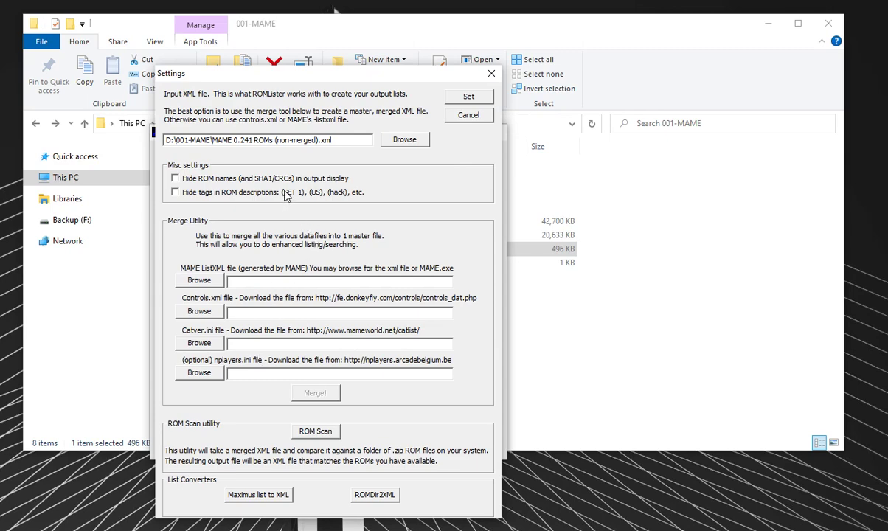
Step: Choose mame2003-plus.xml from the 001-MAME folder as the input XML file
{"action": "left_click", "coordinate": [341, 142]}
{"action": "left_click", "coordinate": [403, 139]}
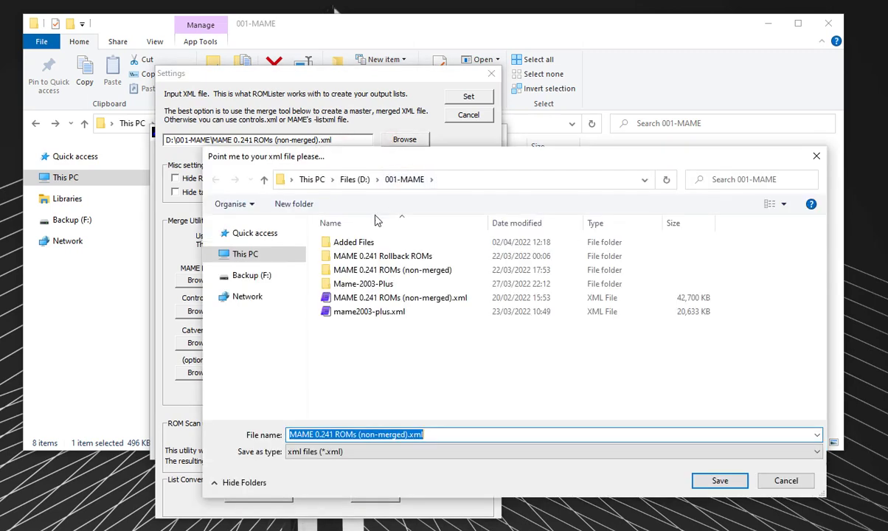
{"action": "left_click", "coordinate": [371, 312]}
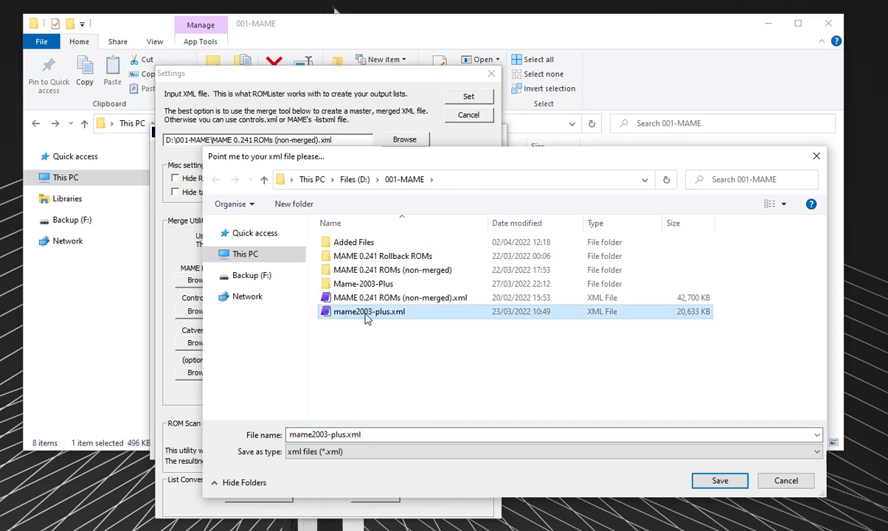
{"action": "left_click", "coordinate": [721, 478]}
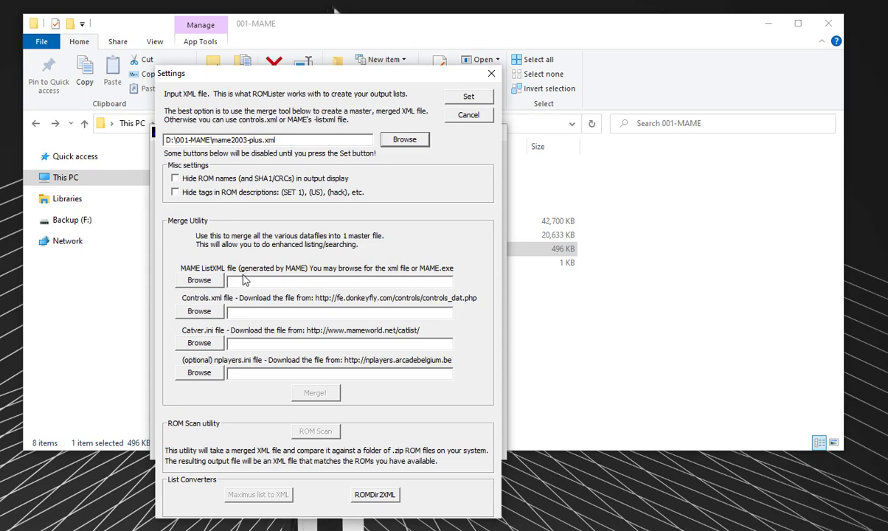
Step: Choose mame2003-plus.xml as the merge utility's MAME ListXML file, showing XML files instead of EXE files
{"action": "left_click", "coordinate": [209, 285]}
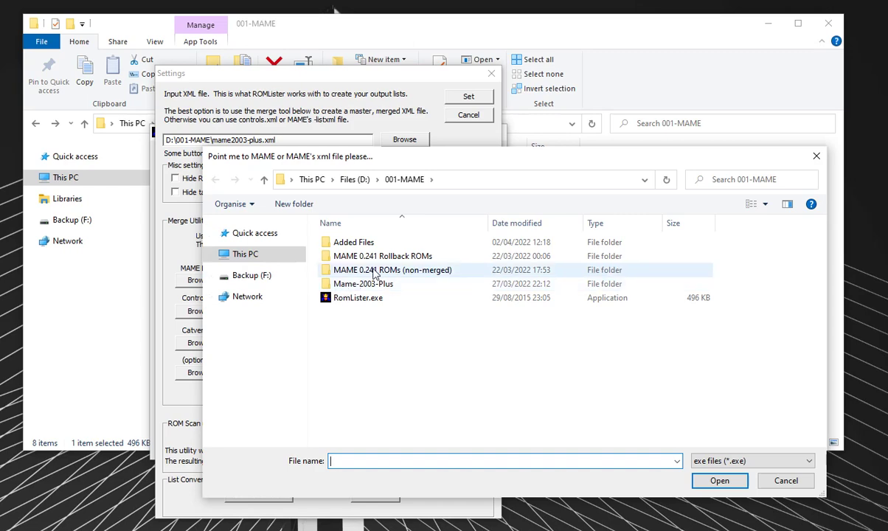
{"action": "left_click", "coordinate": [749, 461]}
{"action": "left_click", "coordinate": [749, 461]}
{"action": "left_click", "coordinate": [749, 461]}
{"action": "left_click", "coordinate": [741, 484]}
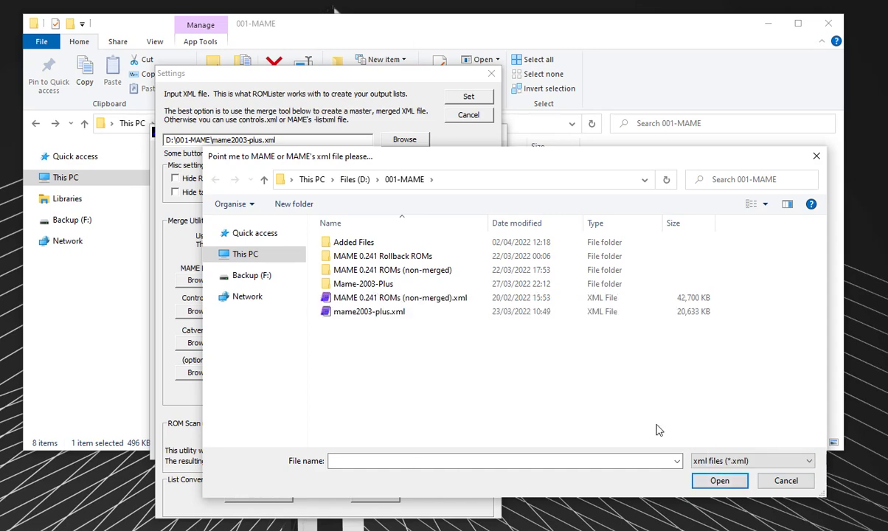
{"action": "left_click", "coordinate": [371, 314]}
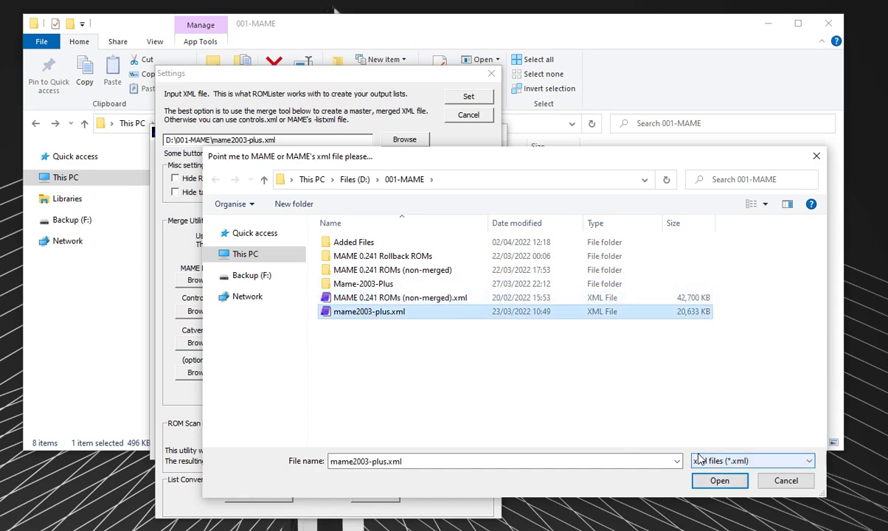
{"action": "left_click", "coordinate": [719, 480]}
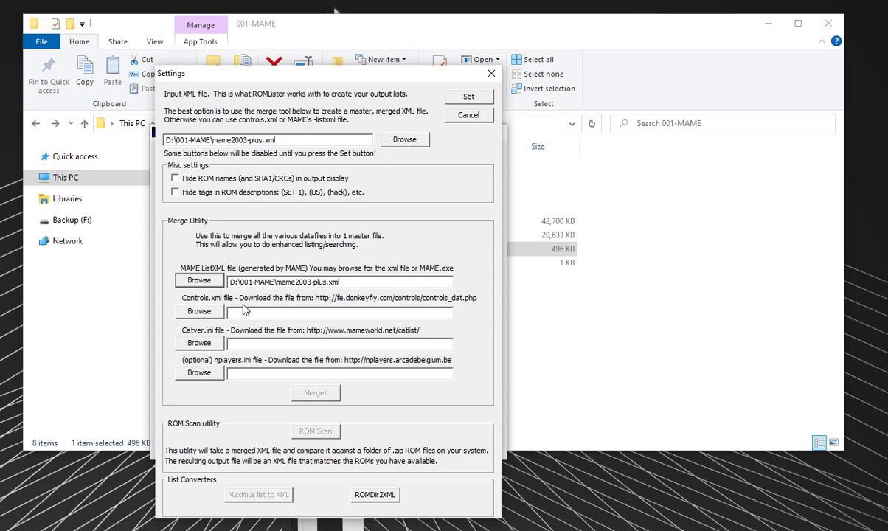
Step: Switch to File Explorer and open controls.xml from the Added Files folder in the text editor
{"action": "left_click", "coordinate": [623, 298]}
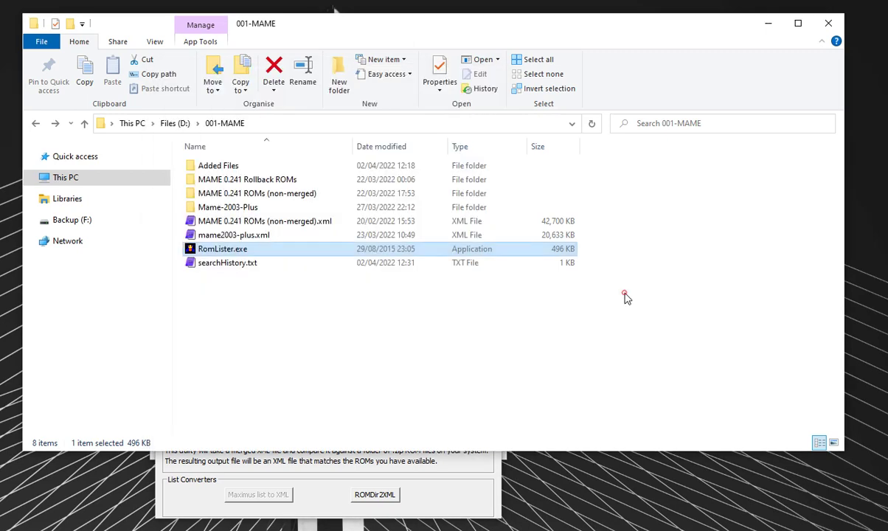
{"action": "double_click", "coordinate": [242, 168]}
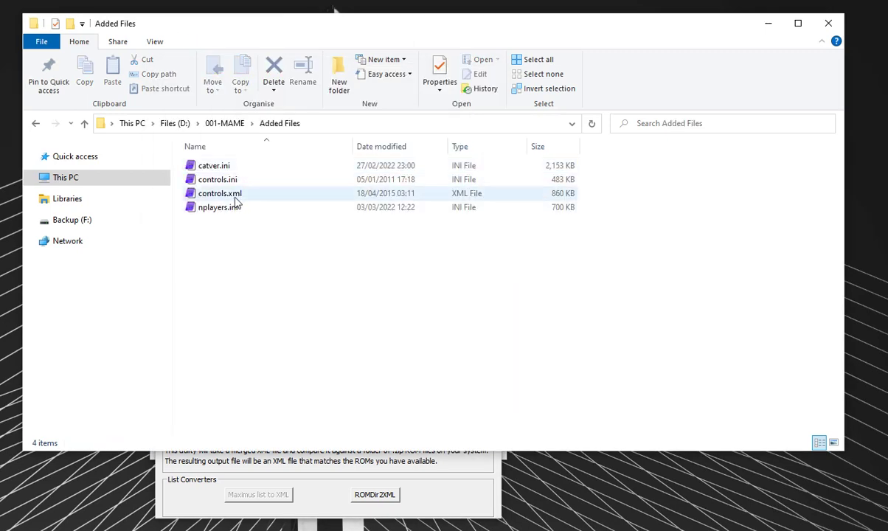
{"action": "double_click", "coordinate": [234, 194]}
{"action": "left_click_drag", "start_coordinate": [127, 57], "coordinate": [464, 56]}
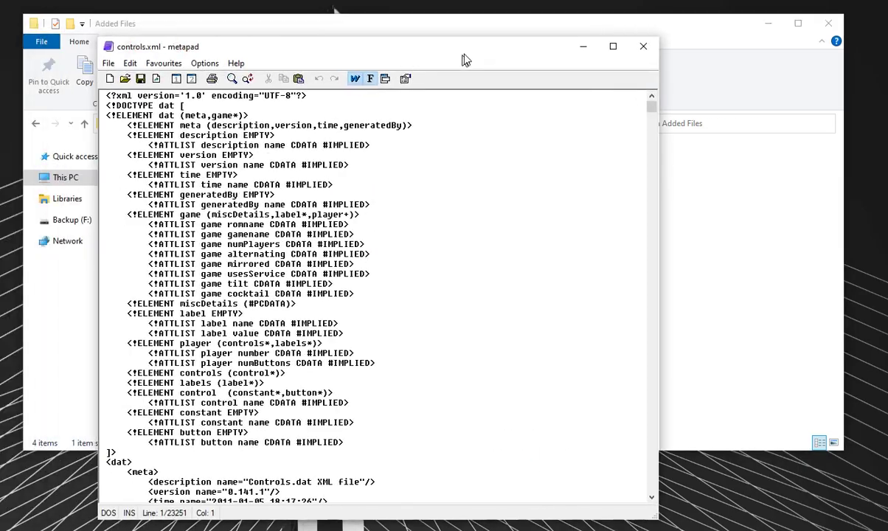
Step: Examine the Holosseum entry in controls.xml, including its ROM name, game name and joystick control type
{"action": "scroll", "coordinate": [397, 278], "scroll_direction": "down", "scroll_amount": 20}
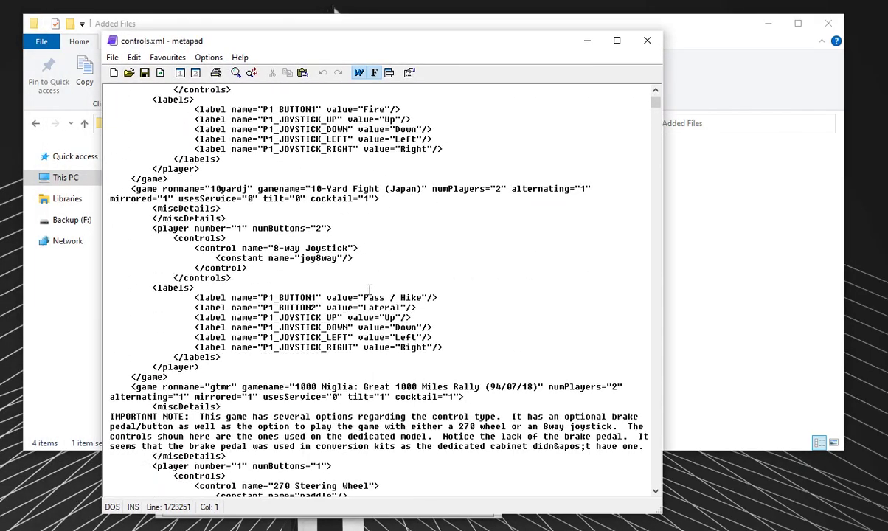
{"action": "left_click_drag", "start_coordinate": [654, 101], "coordinate": [654, 204]}
{"action": "left_click_drag", "start_coordinate": [648, 242], "coordinate": [654, 242]}
{"action": "left_click", "coordinate": [194, 274]}
{"action": "scroll", "coordinate": [218, 297], "scroll_direction": "down", "scroll_amount": 1}
{"action": "scroll", "coordinate": [169, 278], "scroll_direction": "up", "scroll_amount": 3}
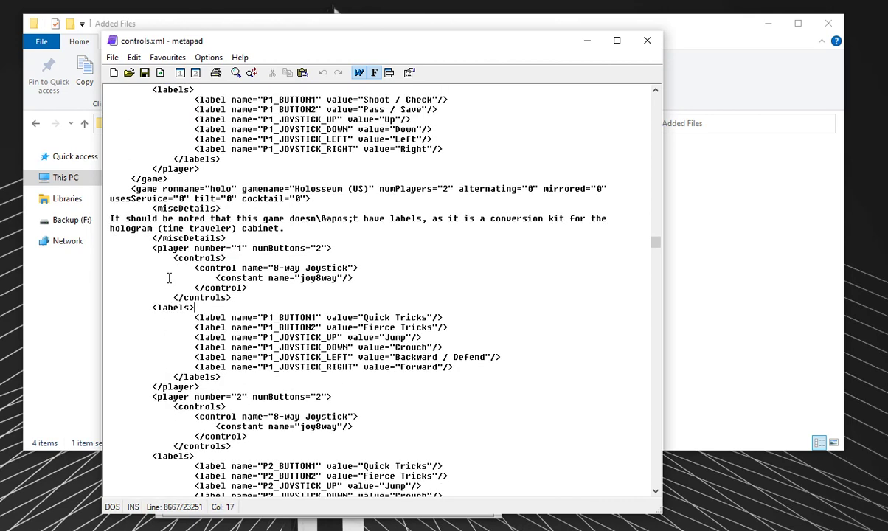
{"action": "left_click", "coordinate": [133, 218]}
{"action": "left_click", "coordinate": [211, 218], "text": "shift"}
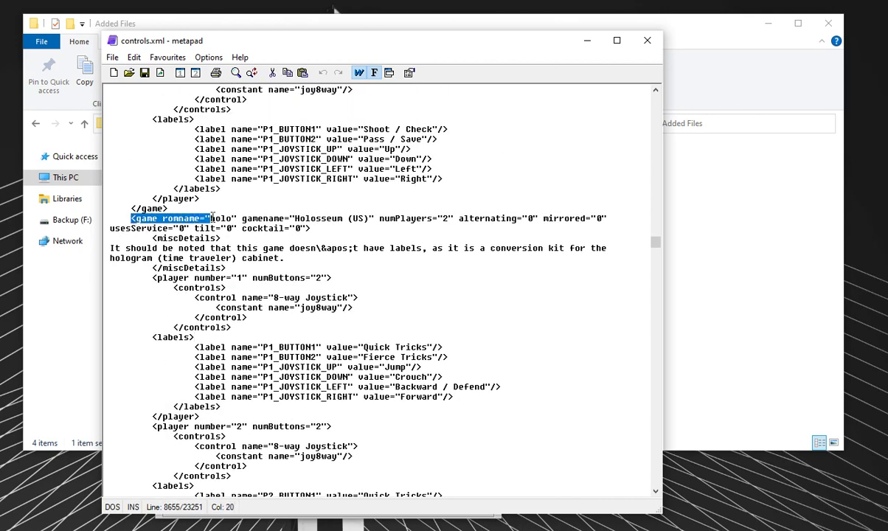
{"action": "left_click_drag", "start_coordinate": [294, 219], "coordinate": [343, 224]}
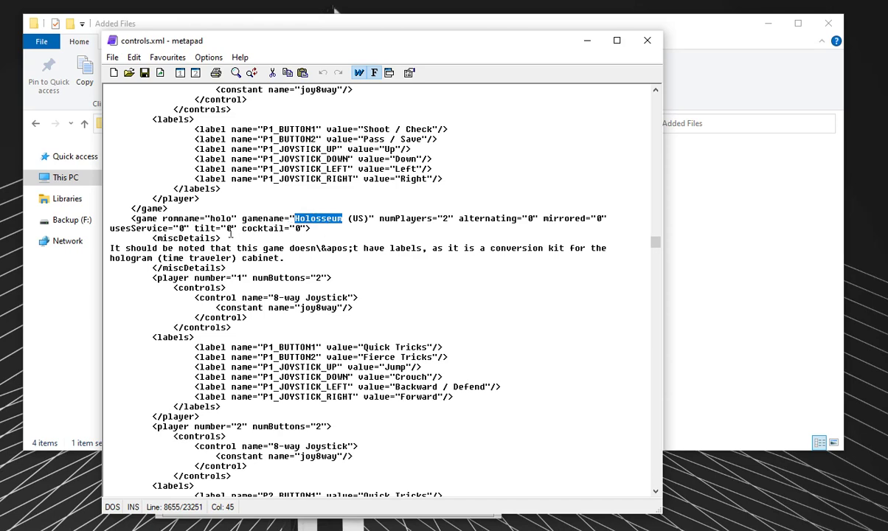
{"action": "left_click_drag", "start_coordinate": [267, 297], "coordinate": [348, 297]}
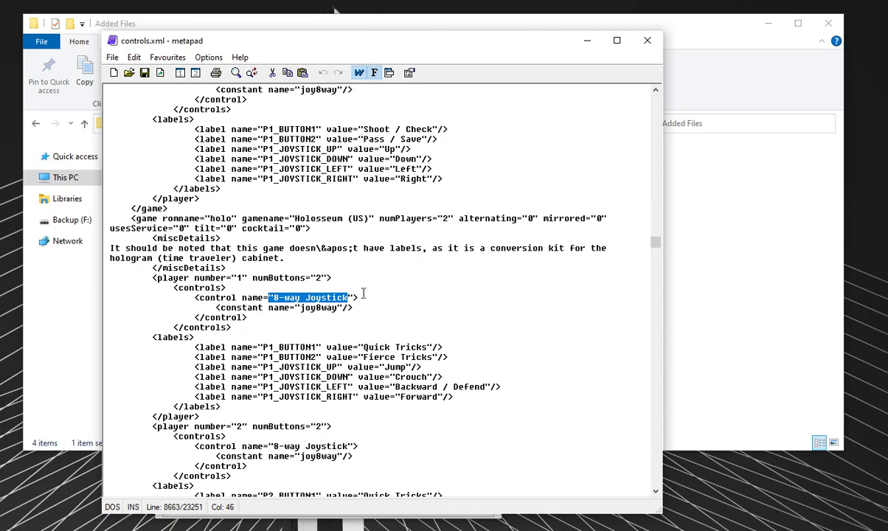
Step: Look through more game entries in controls.xml, including those at the start of the file, and close the file
{"action": "scroll", "coordinate": [365, 293], "scroll_direction": "down", "scroll_amount": 20}
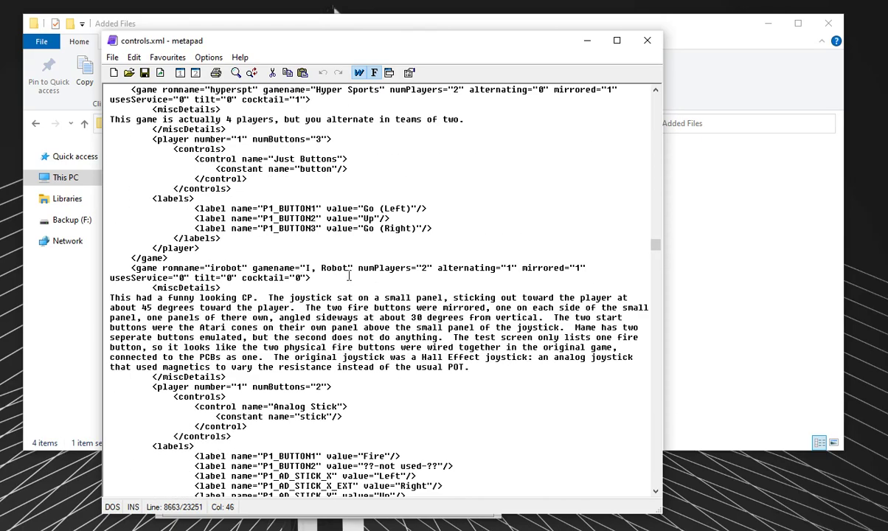
{"action": "left_click_drag", "start_coordinate": [655, 244], "coordinate": [617, 89]}
{"action": "scroll", "coordinate": [310, 229], "scroll_direction": "down", "scroll_amount": 13}
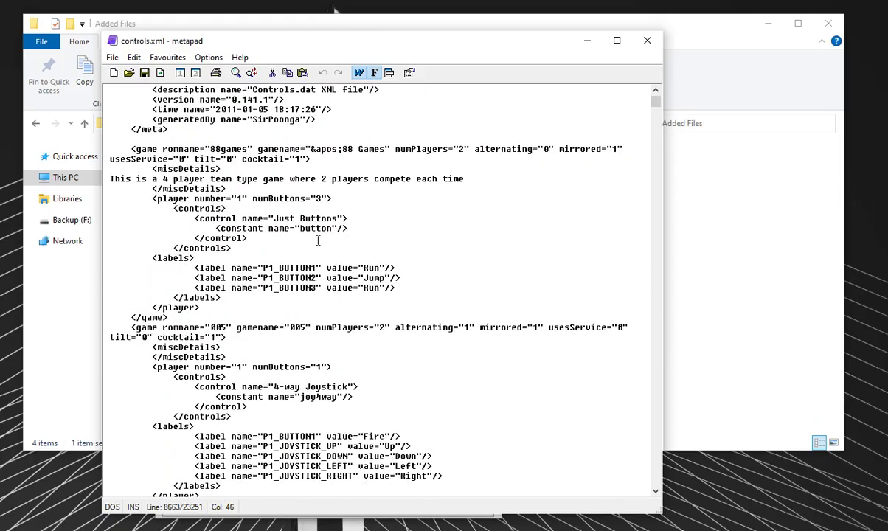
{"action": "left_click", "coordinate": [646, 42]}
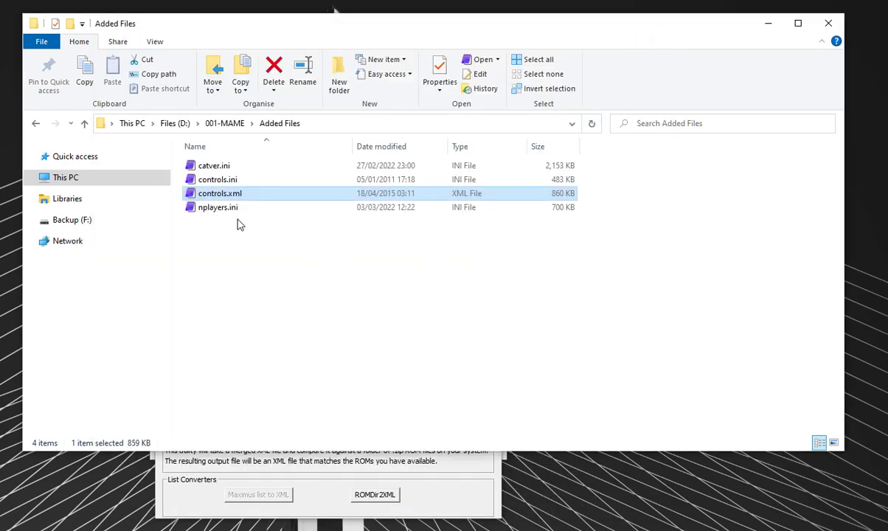
Step: Choose controls.xml from the Added Files folder as the merge utility's Controls.xml file
{"action": "left_click", "coordinate": [174, 456]}
{"action": "left_click", "coordinate": [205, 311]}
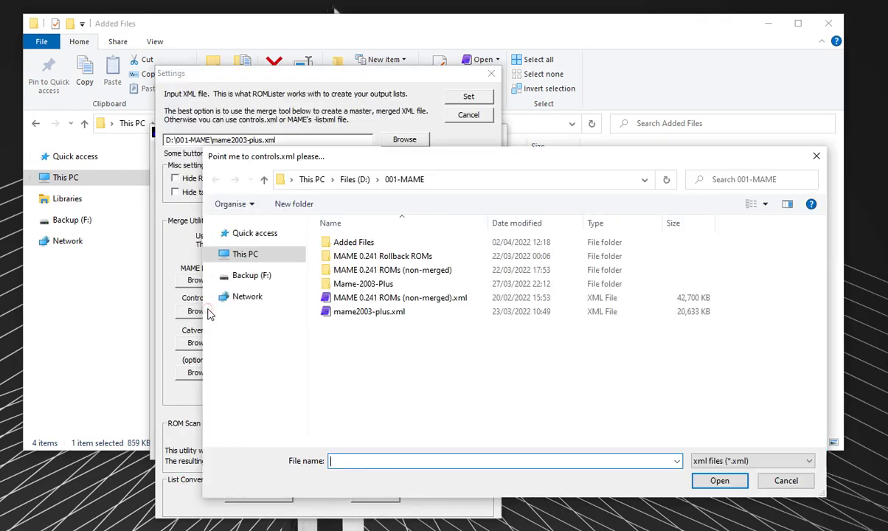
{"action": "double_click", "coordinate": [354, 244]}
{"action": "left_click", "coordinate": [364, 244]}
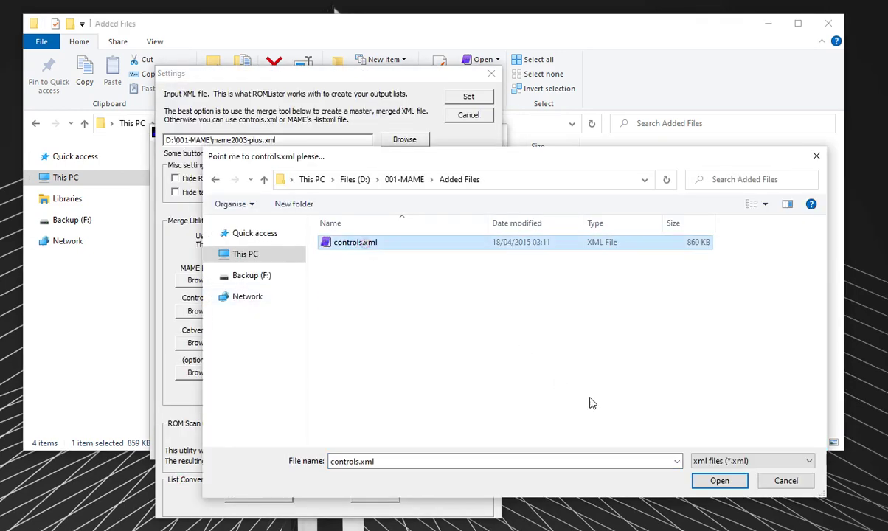
{"action": "left_click", "coordinate": [719, 480]}
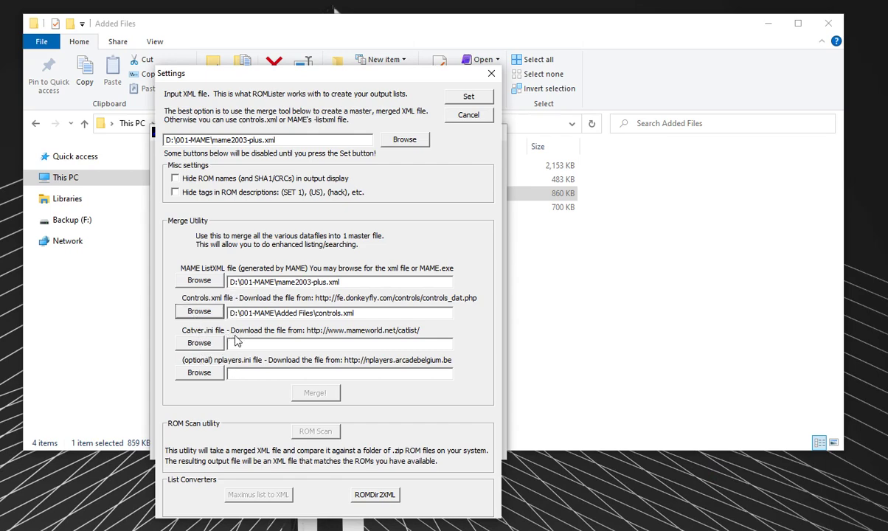
Step: Switch to File Explorer, open catver.ini from the Added Files folder and look through its ROM category entries
{"action": "left_click", "coordinate": [595, 269]}
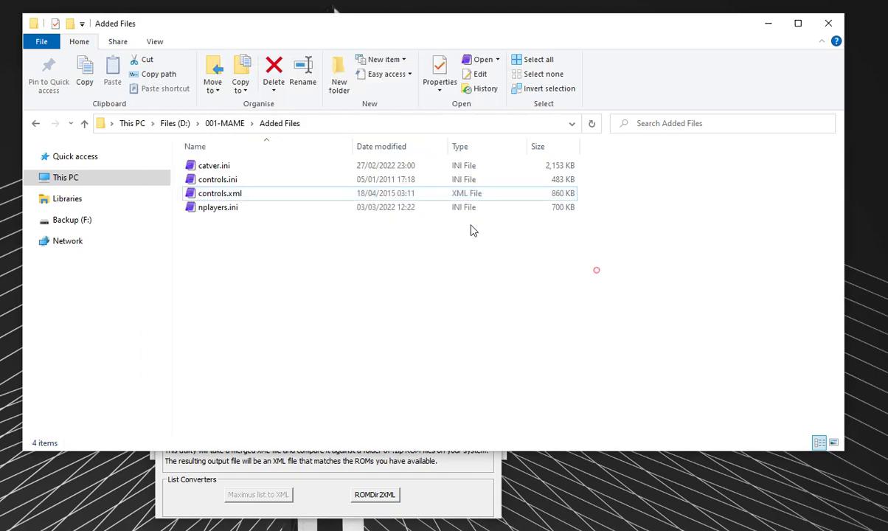
{"action": "double_click", "coordinate": [214, 166]}
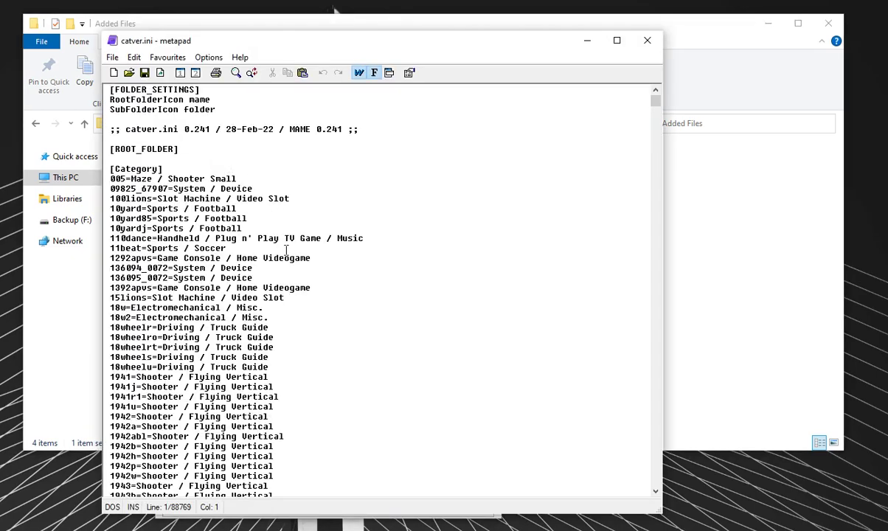
{"action": "left_click_drag", "start_coordinate": [656, 103], "coordinate": [654, 183]}
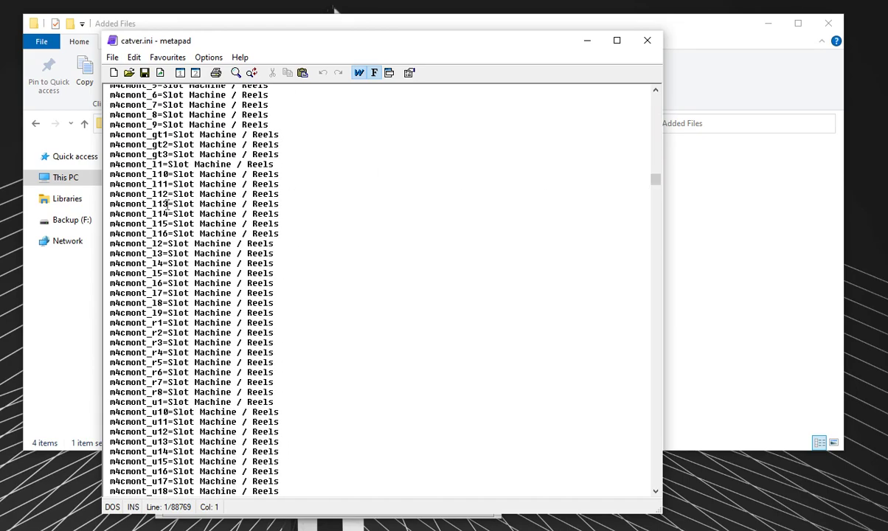
{"action": "scroll", "coordinate": [138, 212], "scroll_direction": "down", "scroll_amount": 20}
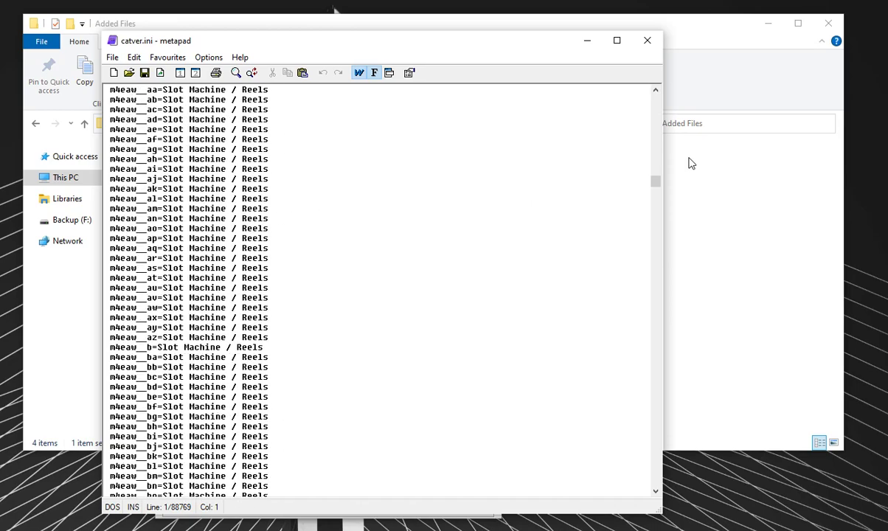
{"action": "scroll", "coordinate": [653, 232], "scroll_direction": "down", "scroll_amount": 20}
{"action": "left_click", "coordinate": [115, 214]}
{"action": "left_click_drag", "start_coordinate": [113, 212], "coordinate": [300, 219]}
{"action": "left_click_drag", "start_coordinate": [654, 253], "coordinate": [656, 87]}
{"action": "left_click", "coordinate": [148, 209]}
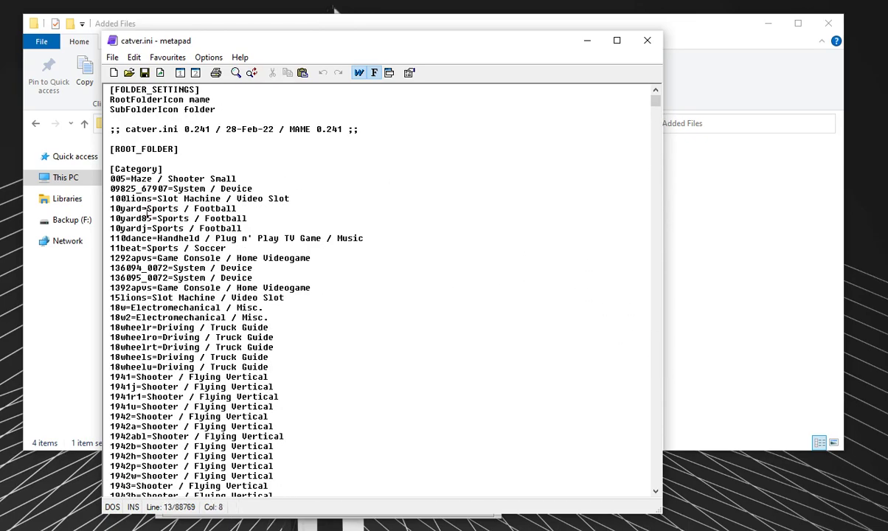
Step: Search catver.ini for ddonpach to read its category entry, and close the file
{"action": "double_click", "coordinate": [148, 210]}
{"action": "key", "text": "ctrl+f"}
{"action": "type", "text": "ddonpach"}
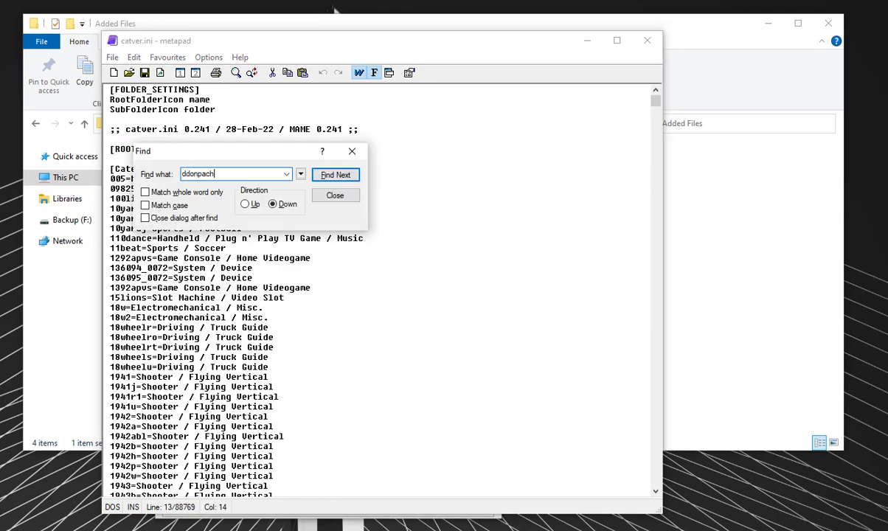
{"action": "key", "text": "Return"}
{"action": "scroll", "coordinate": [339, 374], "scroll_direction": "down", "scroll_amount": 2}
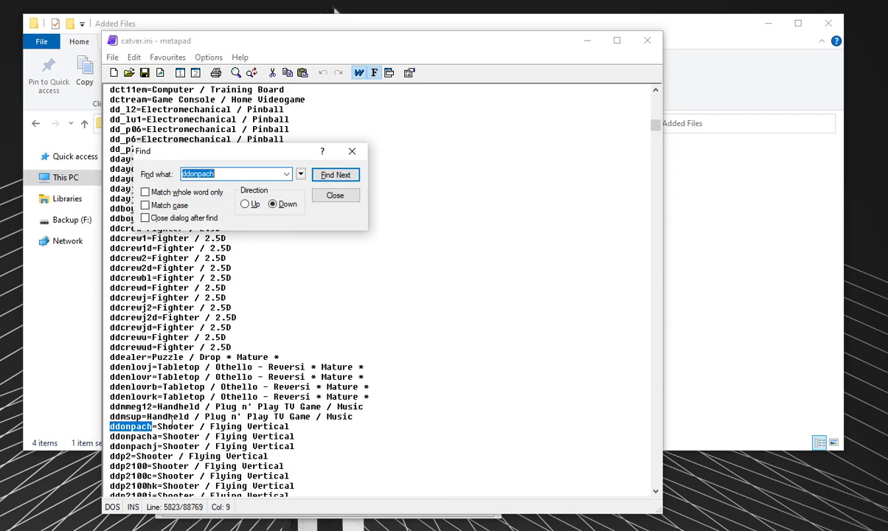
{"action": "left_click", "coordinate": [179, 427]}
{"action": "mouse_move", "coordinate": [247, 426]}
{"action": "left_mouse_down"}
{"action": "mouse_move", "coordinate": [220, 427]}
{"action": "mouse_move", "coordinate": [248, 417]}
{"action": "mouse_move", "coordinate": [225, 436]}
{"action": "mouse_move", "coordinate": [248, 426]}
{"action": "left_mouse_up"}
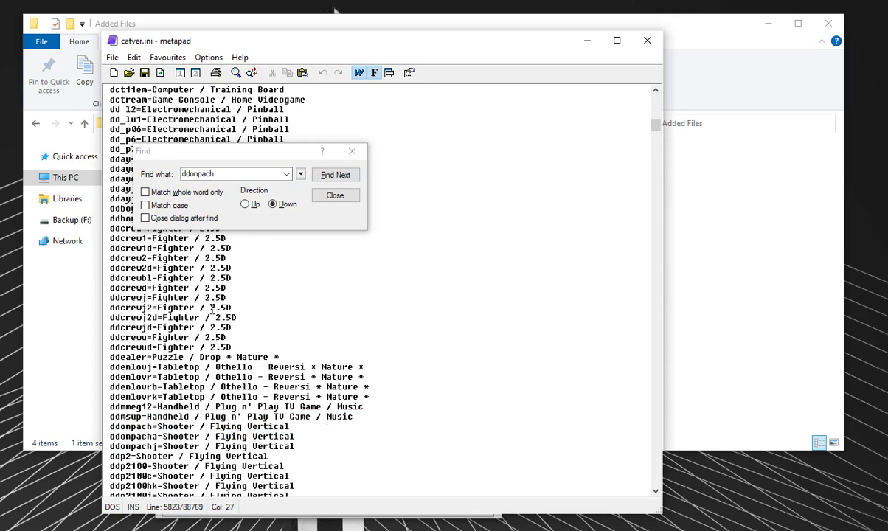
{"action": "left_click", "coordinate": [335, 196]}
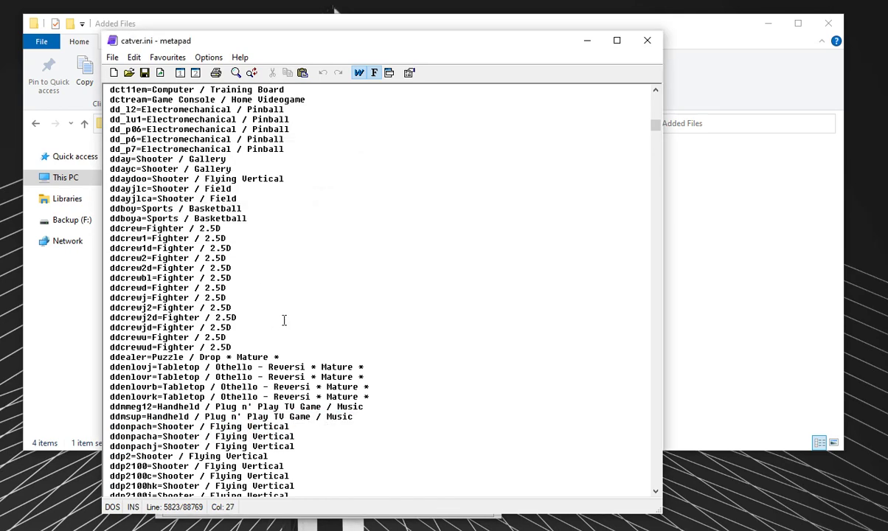
{"action": "left_click", "coordinate": [648, 42]}
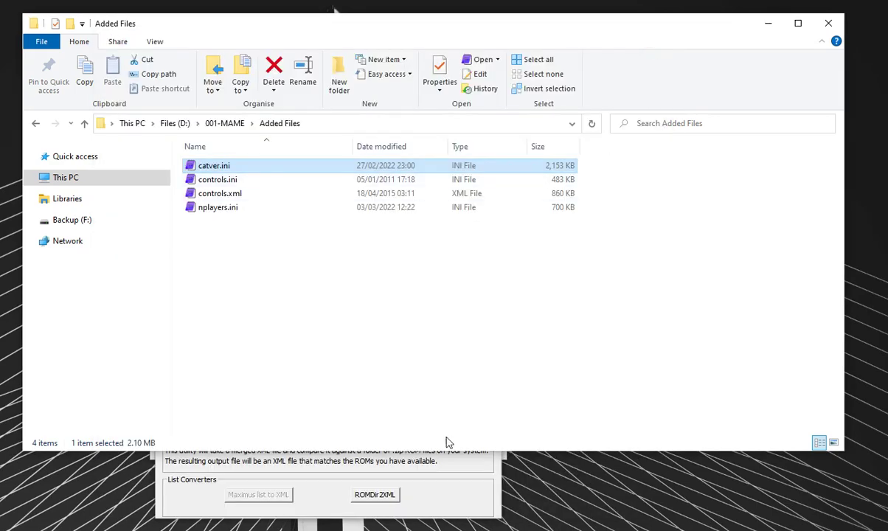
Step: Switch to RomLister and choose catver.ini from the Added Files folder as the merge utility's Catver.ini file
{"action": "left_click", "coordinate": [195, 344]}
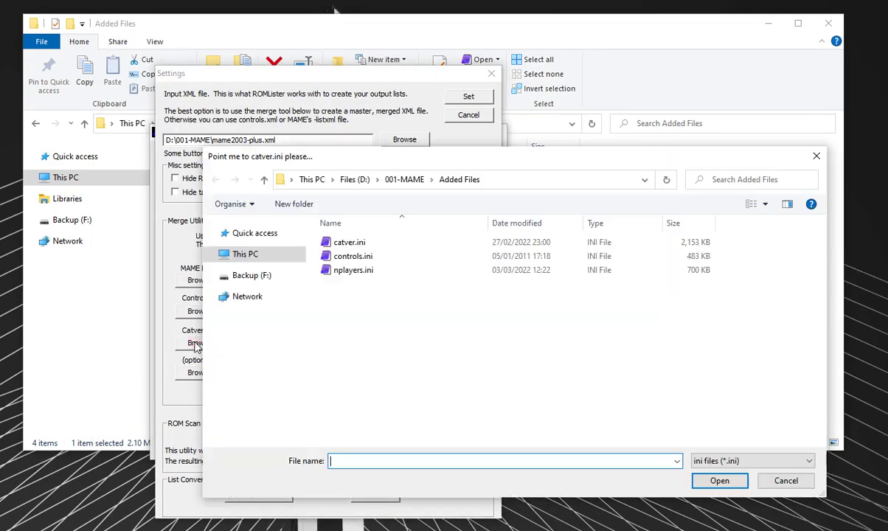
{"action": "left_click", "coordinate": [358, 242]}
{"action": "left_click", "coordinate": [719, 480]}
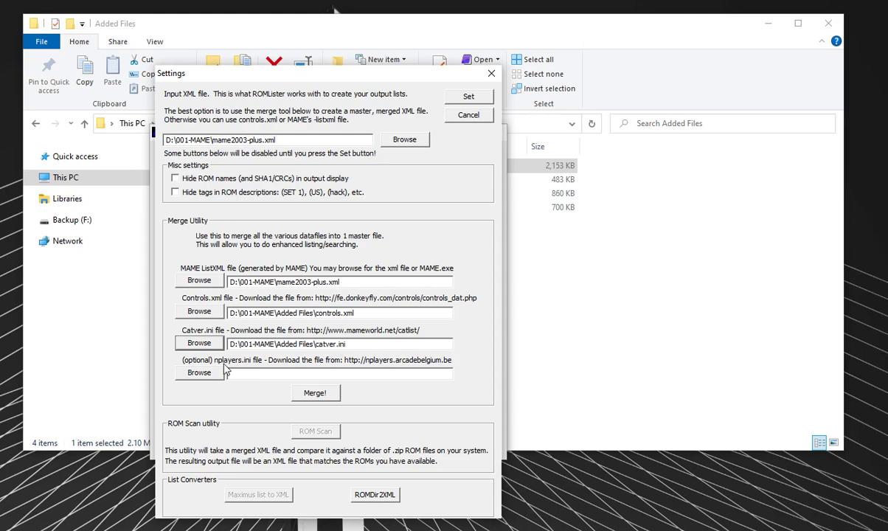
Step: Switch to File Explorer, open nplayers.ini from the Added Files folder and look through its player-count entries
{"action": "left_click", "coordinate": [565, 250]}
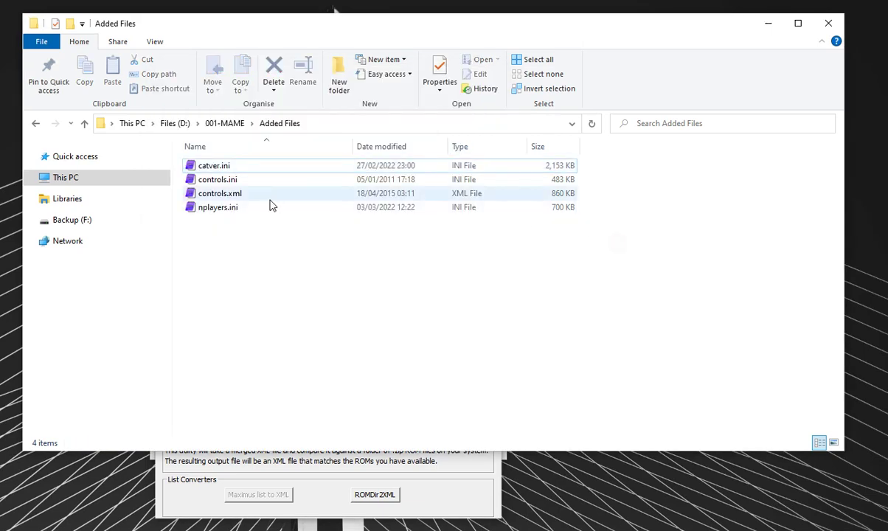
{"action": "double_click", "coordinate": [230, 209]}
{"action": "scroll", "coordinate": [235, 308], "scroll_direction": "down", "scroll_amount": 10}
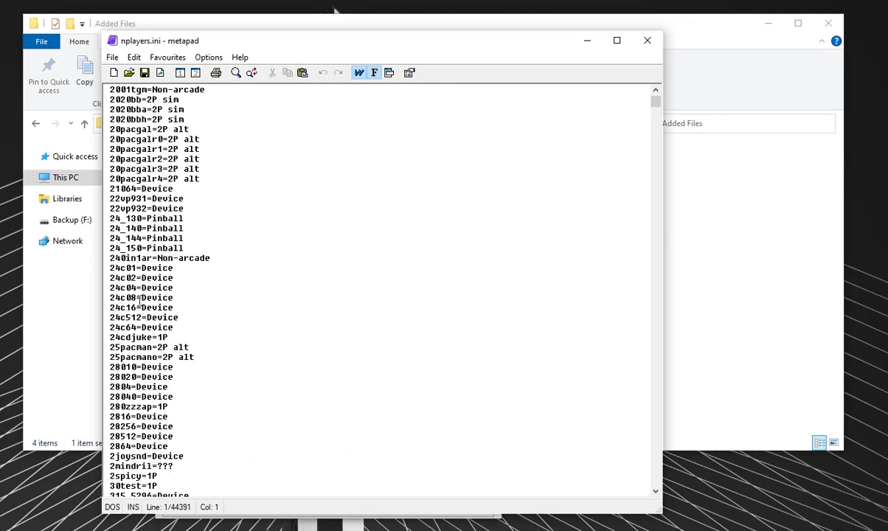
{"action": "scroll", "coordinate": [137, 303], "scroll_direction": "down", "scroll_amount": 20}
{"action": "double_click", "coordinate": [126, 318]}
{"action": "left_click_drag", "start_coordinate": [657, 105], "coordinate": [640, 188]}
Step: Examine individual ROM entries and their player modes further down nplayers.ini, and close the file
{"action": "left_click", "coordinate": [119, 214]}
{"action": "left_click", "coordinate": [175, 214]}
{"action": "mouse_move", "coordinate": [174, 214]}
{"action": "left_mouse_down"}
{"action": "mouse_move", "coordinate": [189, 205]}
{"action": "mouse_move", "coordinate": [169, 224]}
{"action": "left_mouse_up"}
{"action": "left_click", "coordinate": [184, 214]}
{"action": "double_click", "coordinate": [144, 313]}
{"action": "scroll", "coordinate": [169, 364], "scroll_direction": "down", "scroll_amount": 20}
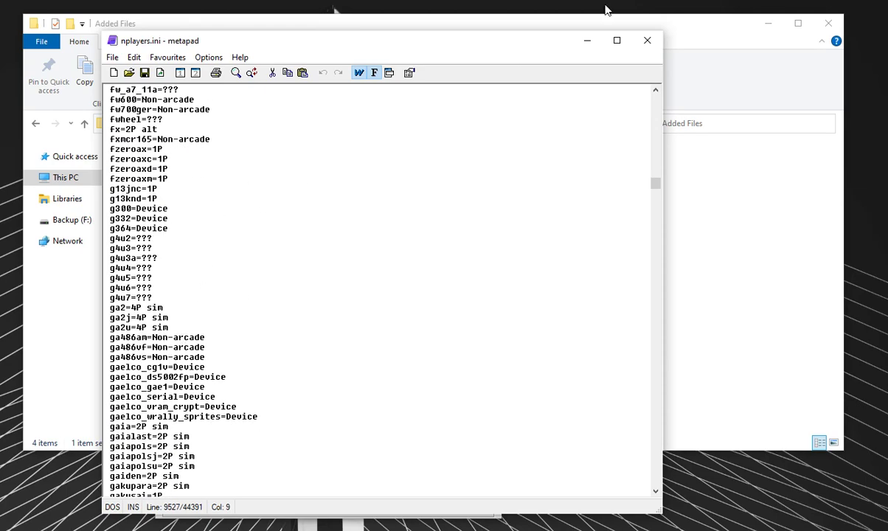
{"action": "left_click", "coordinate": [647, 39]}
Step: Switch to RomLister and choose nplayers.ini as the merge utility's optional nplayers.ini file
{"action": "left_click", "coordinate": [425, 453]}
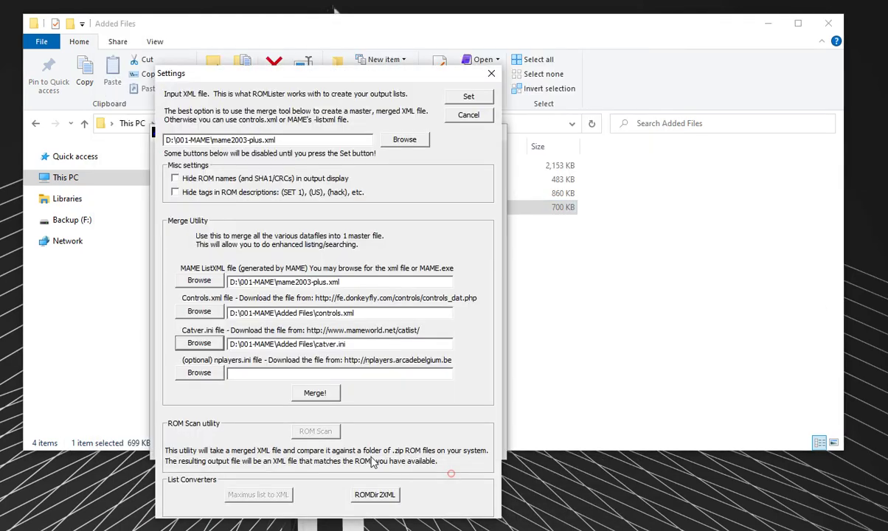
{"action": "left_click", "coordinate": [199, 372]}
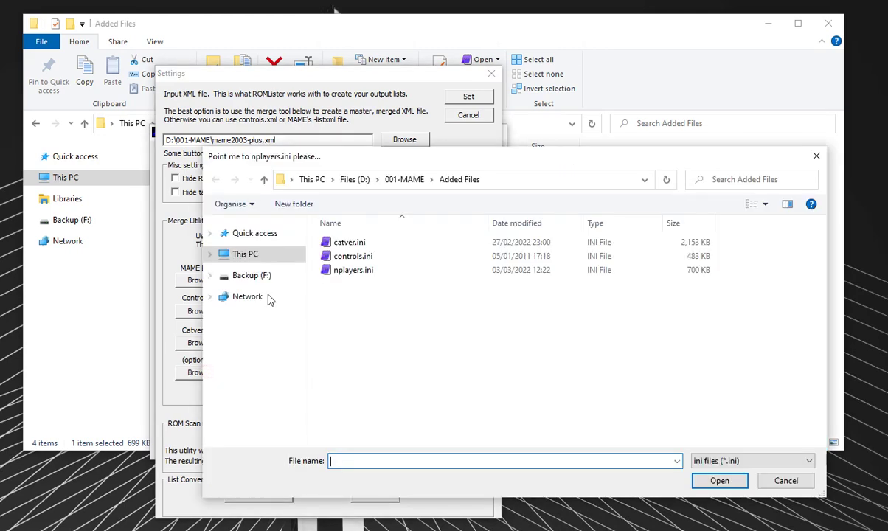
{"action": "left_click", "coordinate": [343, 276]}
{"action": "left_click", "coordinate": [717, 476]}
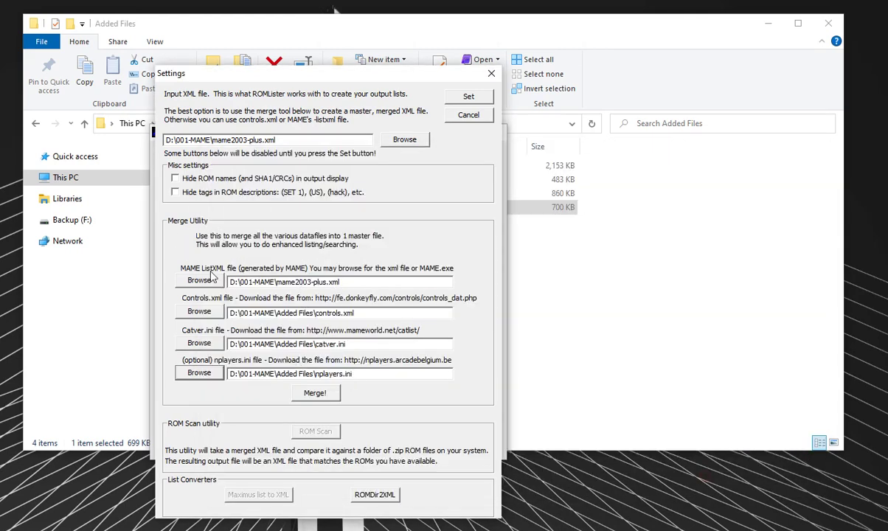
Step: Merge the four data files and save the result in the 001-MAME folder as my-test-merged-file.xml
{"action": "left_click", "coordinate": [306, 391]}
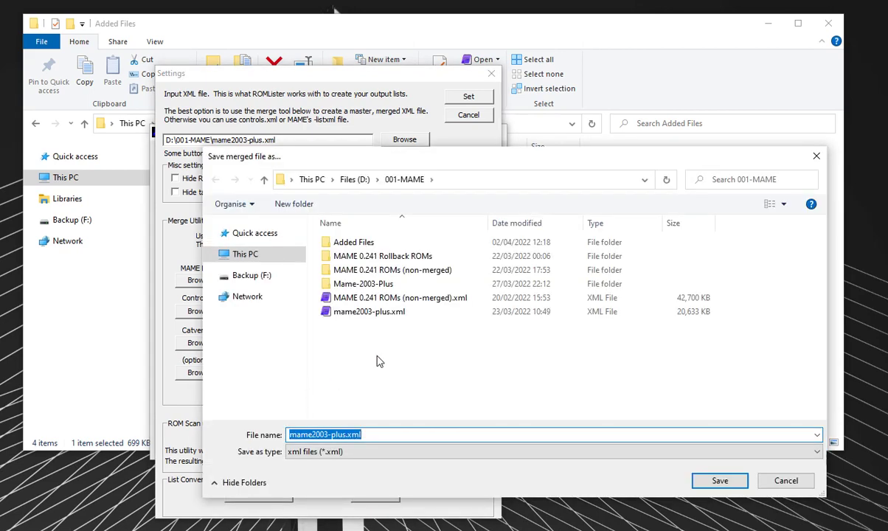
{"action": "left_click", "coordinate": [315, 434]}
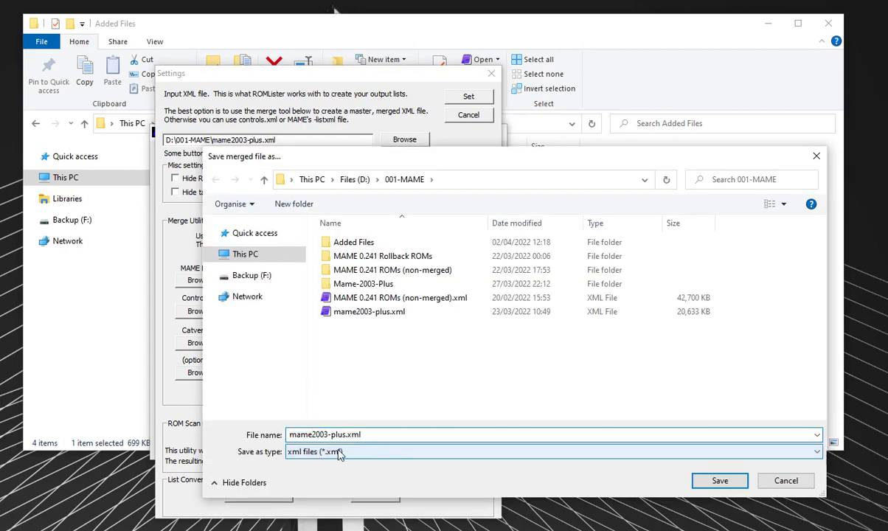
{"action": "left_click_drag", "start_coordinate": [344, 430], "coordinate": [251, 406]}
{"action": "key", "text": "BackSpace"}
{"action": "type", "text": "my-"}
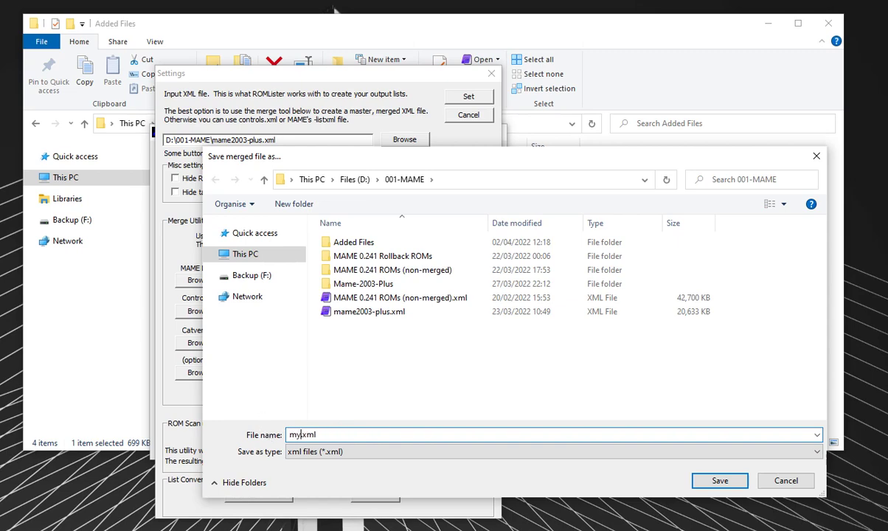
{"action": "type", "text": "test-merged-file"}
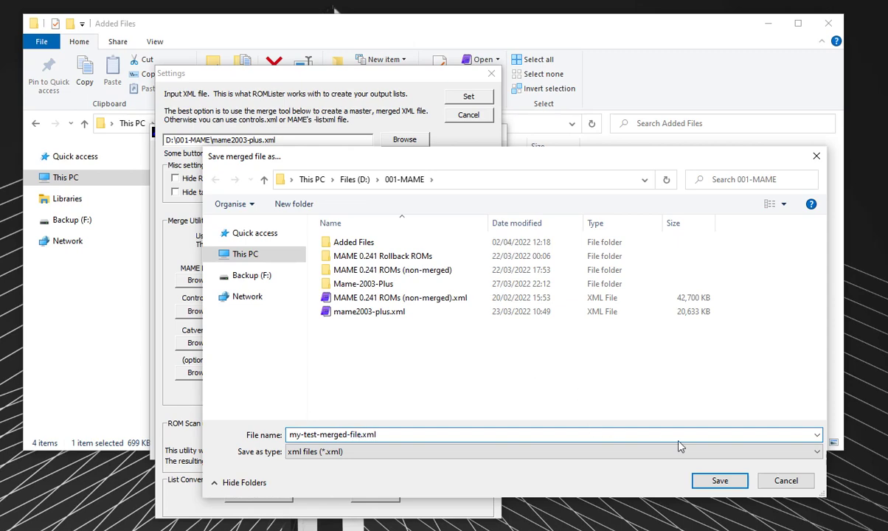
{"action": "left_click", "coordinate": [708, 479]}
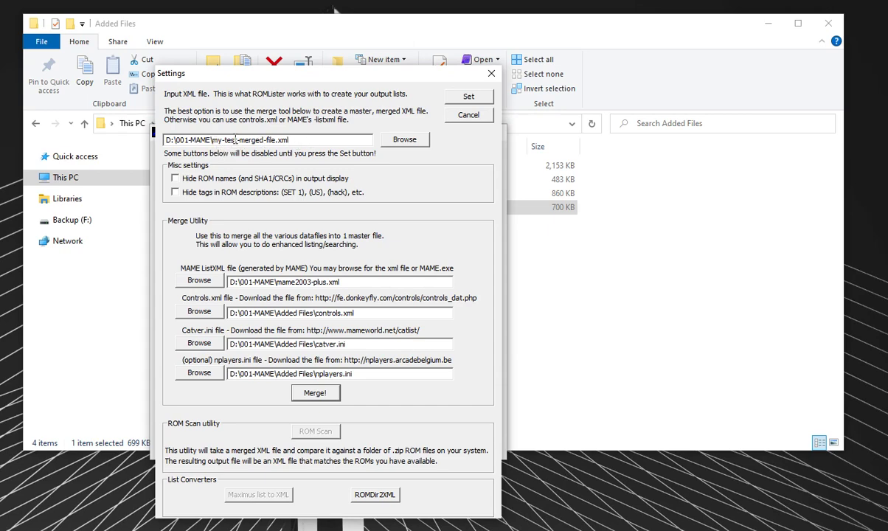
Step: Apply the settings with my-test-merged-file.xml as the input XML, and minimise File Explorer to leave only RomLister's filter window
{"action": "left_click", "coordinate": [469, 95]}
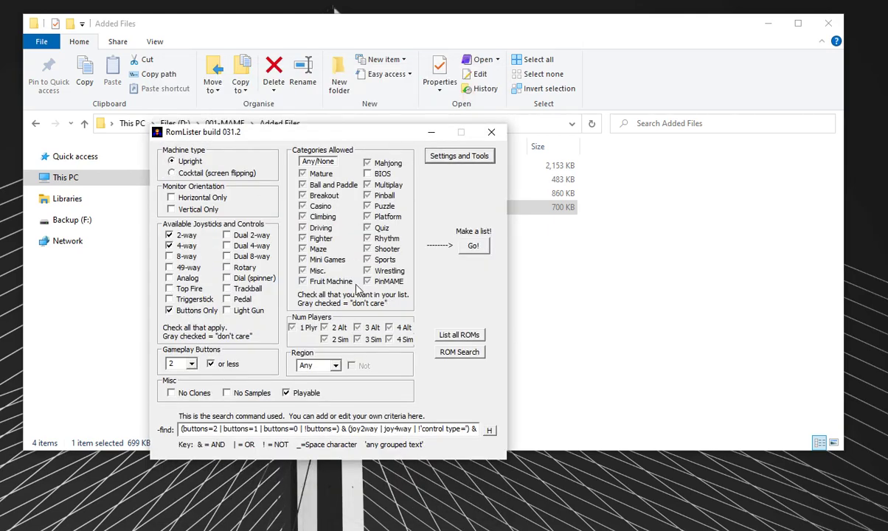
{"action": "left_click", "coordinate": [768, 24]}
{"action": "left_click_drag", "start_coordinate": [365, 136], "coordinate": [376, 107]}
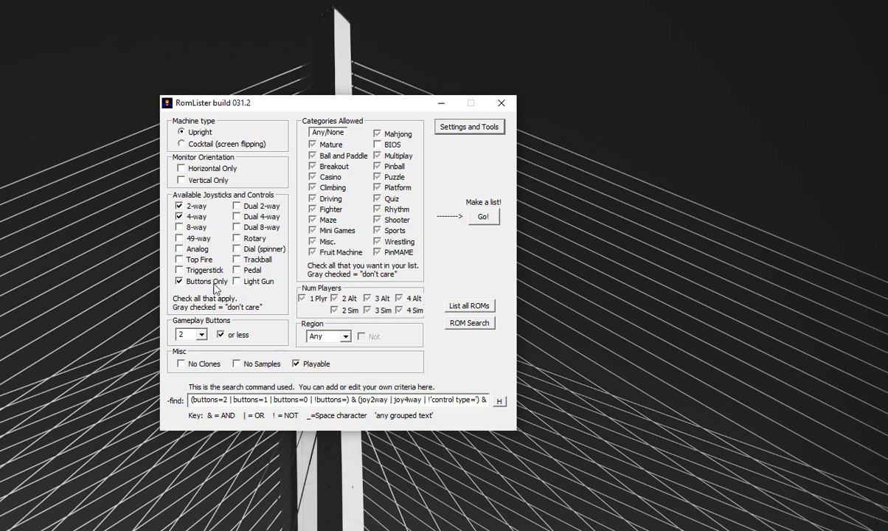
Step: View the available gameplay button counts and region choices without changing either setting
{"action": "left_click", "coordinate": [206, 335]}
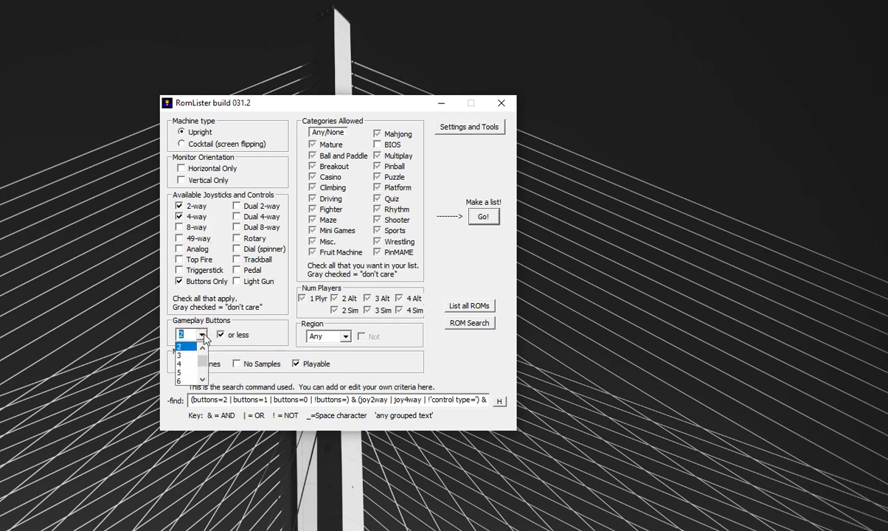
{"action": "left_click", "coordinate": [205, 335]}
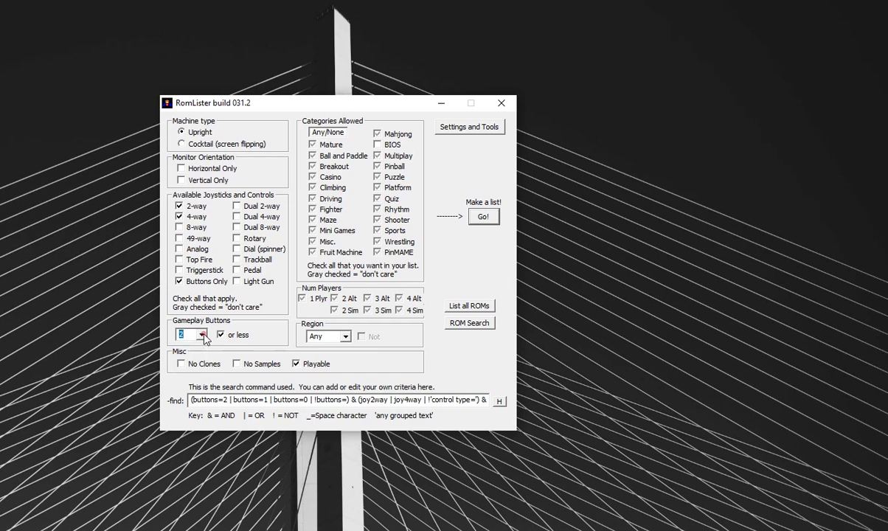
{"action": "left_click", "coordinate": [345, 337]}
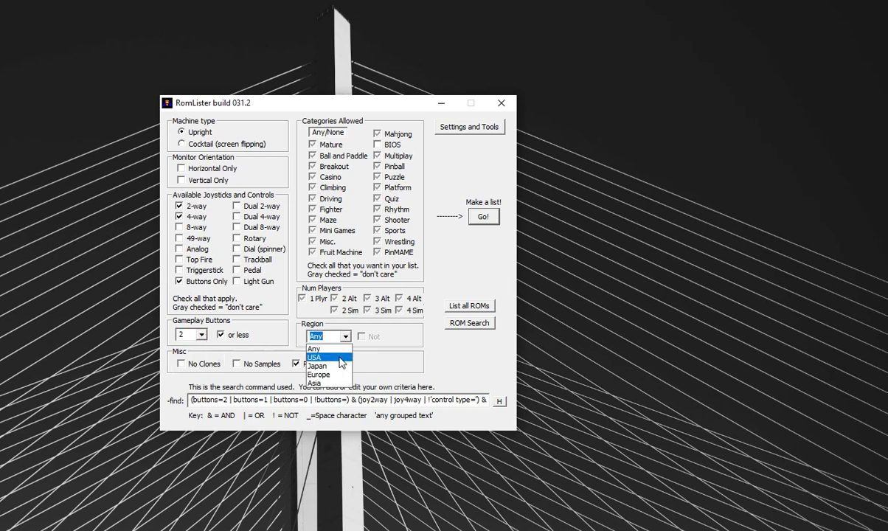
{"action": "left_click", "coordinate": [322, 319]}
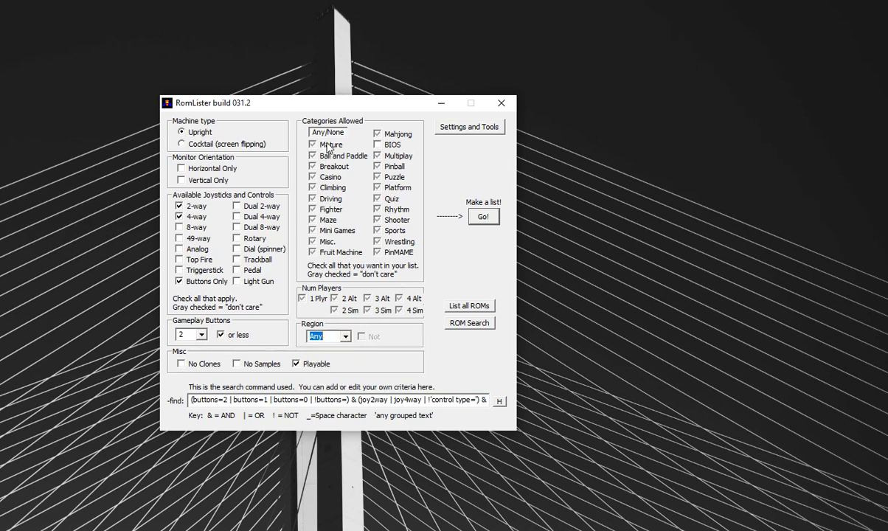
Step: Exclude the Mahjong category from the allowed categories
{"action": "left_click", "coordinate": [377, 136]}
{"action": "left_click", "coordinate": [378, 137]}
{"action": "left_click", "coordinate": [378, 136]}
{"action": "left_click", "coordinate": [377, 134]}
{"action": "left_click", "coordinate": [377, 144]}
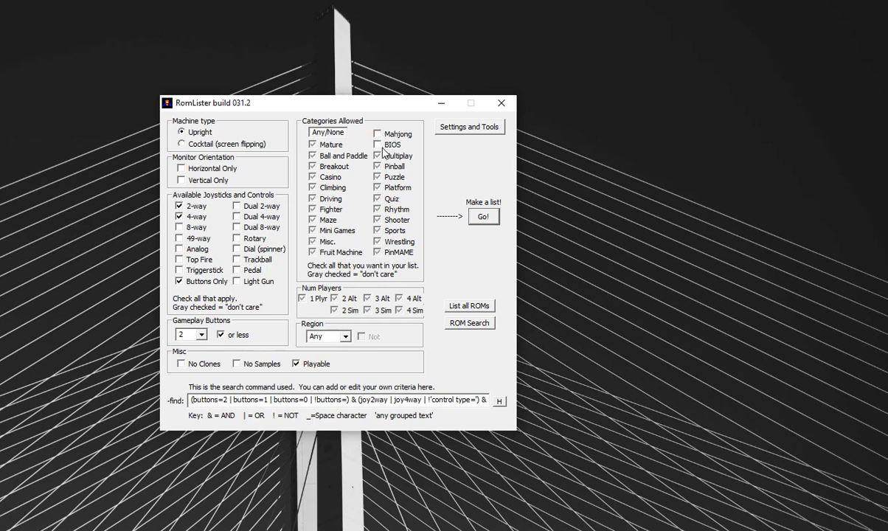
Step: Examine the full search command, including its control, emulation and BIOS exclusion criteria
{"action": "left_click", "coordinate": [236, 401]}
{"action": "left_click_drag", "start_coordinate": [376, 400], "coordinate": [547, 404]}
{"action": "left_click", "coordinate": [466, 402]}
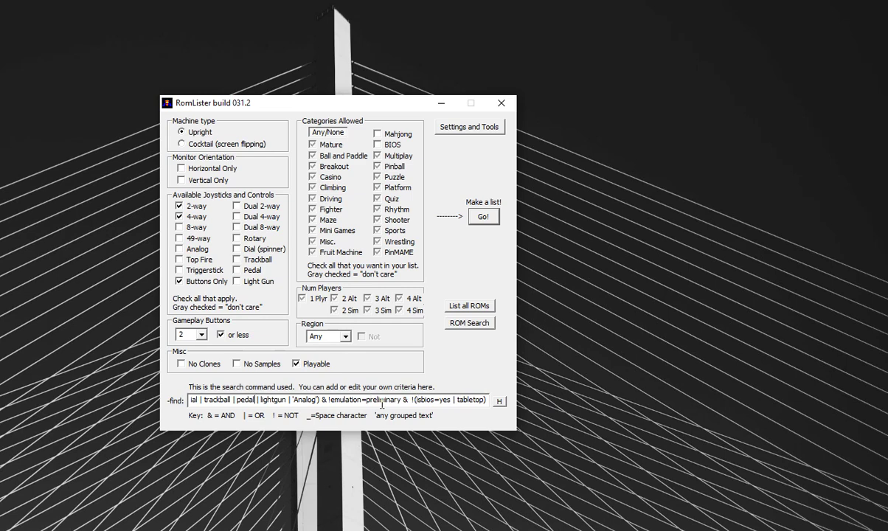
{"action": "key", "text": "Left"}
{"action": "key", "text": "Left"}
{"action": "key", "text": "Left"}
{"action": "key", "text": "Left"}
{"action": "key", "text": "Left"}
{"action": "key", "text": "Left"}
{"action": "key", "text": "Left"}
{"action": "key", "text": "Left"}
{"action": "key", "text": "Left"}
{"action": "key", "text": "Left"}
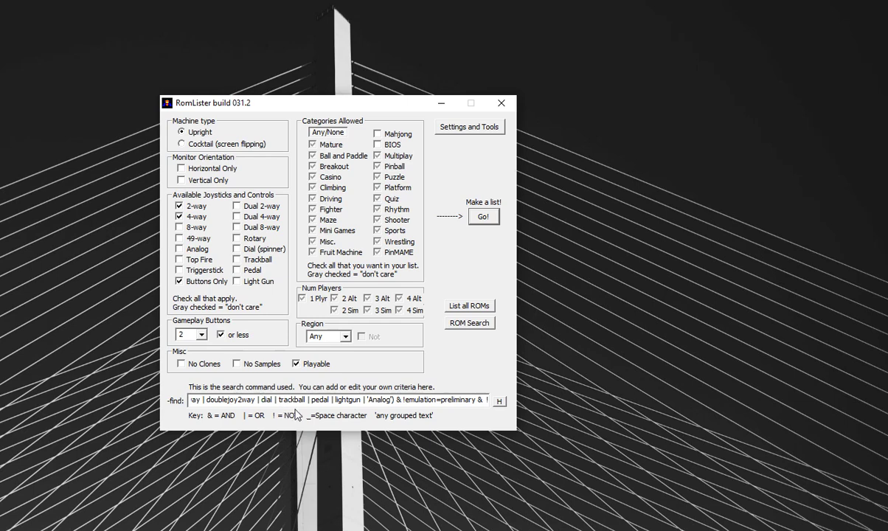
Step: Read back through the search command from its closing exclusions to the gameplay button criteria at its start
{"action": "key", "text": "Left"}
{"action": "key", "text": "Left"}
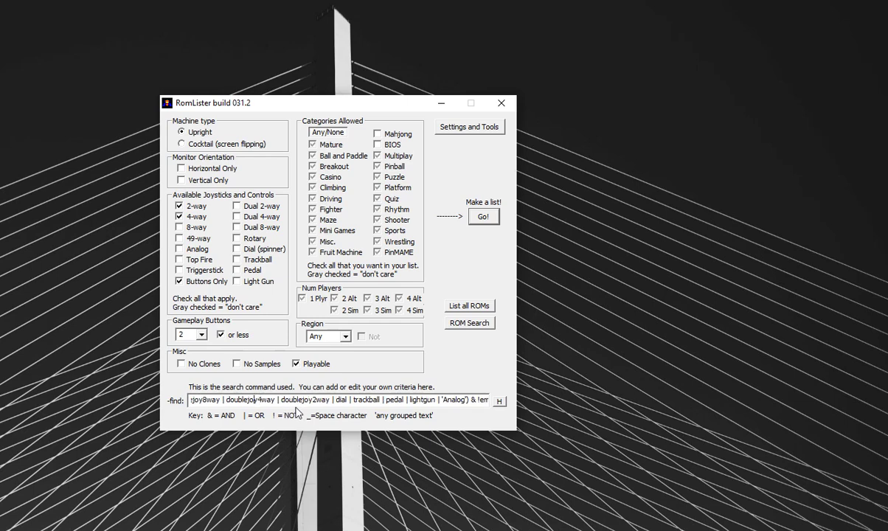
{"action": "key", "text": "Left"}
{"action": "key", "text": "Left"}
{"action": "key", "text": "Left"}
{"action": "key", "text": "Left"}
{"action": "key", "text": "Left"}
{"action": "key", "text": "Left"}
{"action": "key", "text": "Left"}
{"action": "key", "text": "Left"}
{"action": "key", "text": "Left"}
{"action": "key", "text": "Left"}
{"action": "key", "text": "Left"}
{"action": "key", "text": "Left"}
{"action": "key", "text": "Left"}
{"action": "key", "text": "Left"}
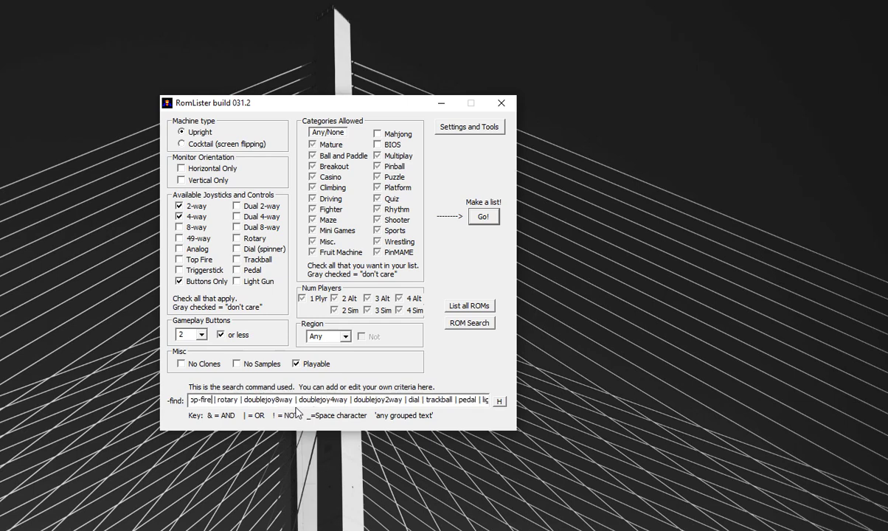
{"action": "key", "text": "Left"}
{"action": "key", "text": "Left"}
{"action": "key", "text": "Left"}
{"action": "key", "text": "Left"}
{"action": "key", "text": "Left"}
{"action": "key", "text": "Left"}
{"action": "key", "text": "Left"}
{"action": "key", "text": "Left"}
{"action": "key", "text": "Left"}
{"action": "key", "text": "Left"}
{"action": "key", "text": "Left"}
{"action": "key", "text": "Left"}
{"action": "key", "text": "Left"}
{"action": "key", "text": "Left"}
{"action": "key", "text": "Left"}
{"action": "key", "text": "Left"}
{"action": "key", "text": "Left"}
{"action": "key", "text": "Left"}
{"action": "key", "text": "Left"}
{"action": "key", "text": "Left"}
{"action": "key", "text": "Left"}
{"action": "key", "text": "Left"}
{"action": "key", "text": "Left"}
{"action": "key", "text": "Left"}
{"action": "key", "text": "Left"}
{"action": "key", "text": "Left"}
{"action": "key", "text": "Left"}
{"action": "key", "text": "Left"}
{"action": "key", "text": "Left"}
{"action": "key", "text": "Left"}
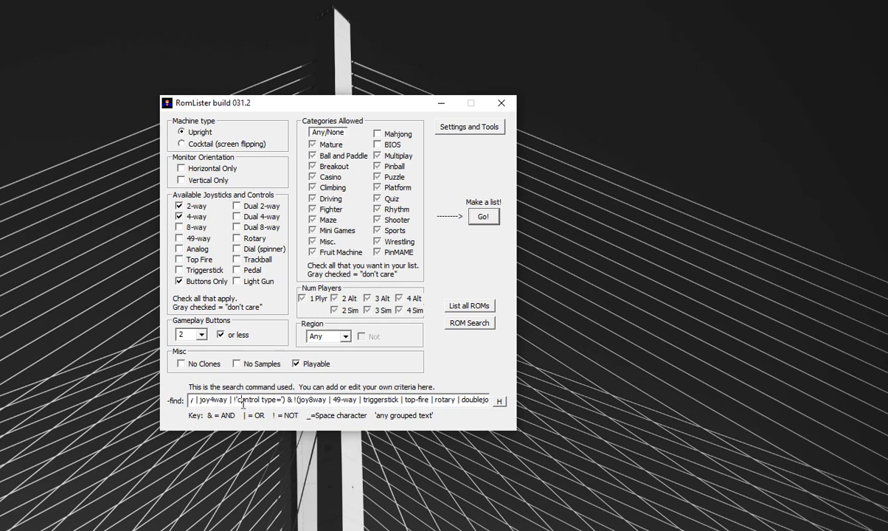
{"action": "key", "text": "shift+Home"}
{"action": "left_click_drag", "start_coordinate": [229, 404], "coordinate": [159, 402]}
{"action": "left_click", "coordinate": [240, 404]}
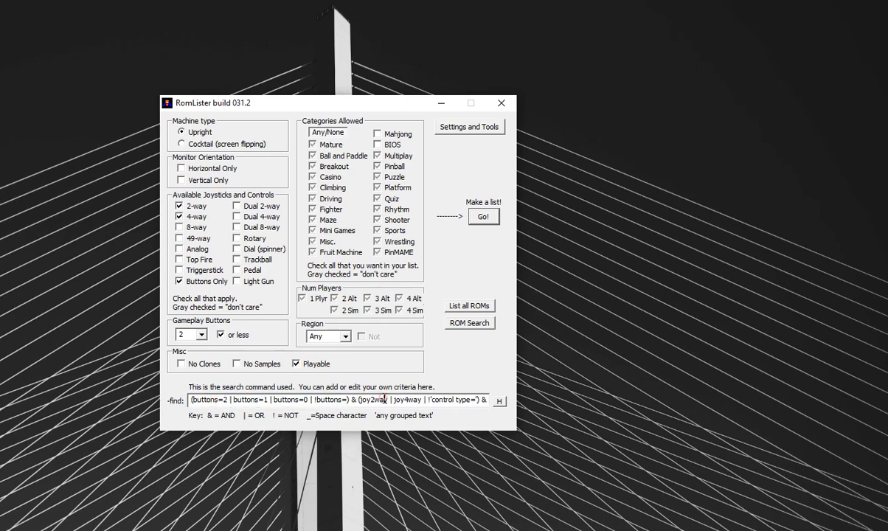
Step: Examine the negated isbios=yes and tabletop criteria at the end of the search command
{"action": "key", "text": "Right"}
{"action": "key", "text": "Right"}
{"action": "key", "text": "Right"}
{"action": "key", "text": "Right"}
{"action": "key", "text": "Right"}
{"action": "key", "text": "Right"}
{"action": "key", "text": "Right"}
{"action": "key", "text": "Right"}
{"action": "key", "text": "Right"}
{"action": "key", "text": "End"}
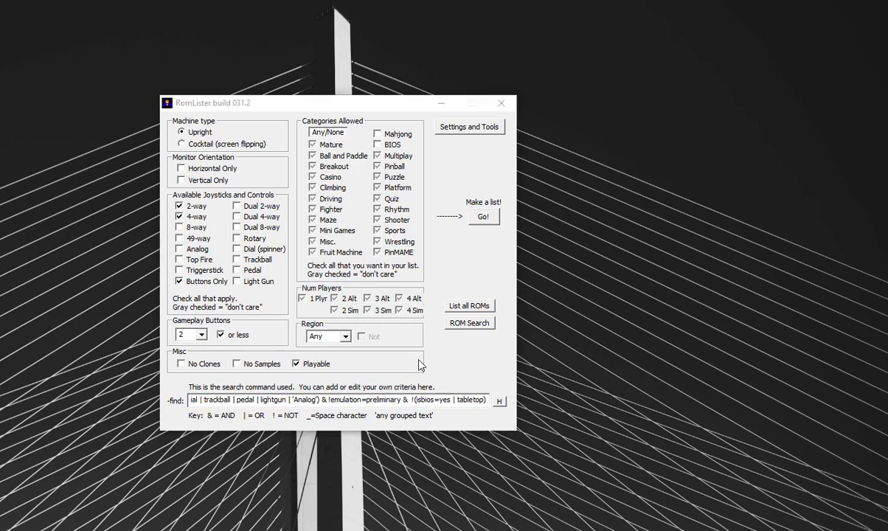
{"action": "left_click", "coordinate": [463, 402]}
{"action": "left_click_drag", "start_coordinate": [416, 405], "coordinate": [411, 404]}
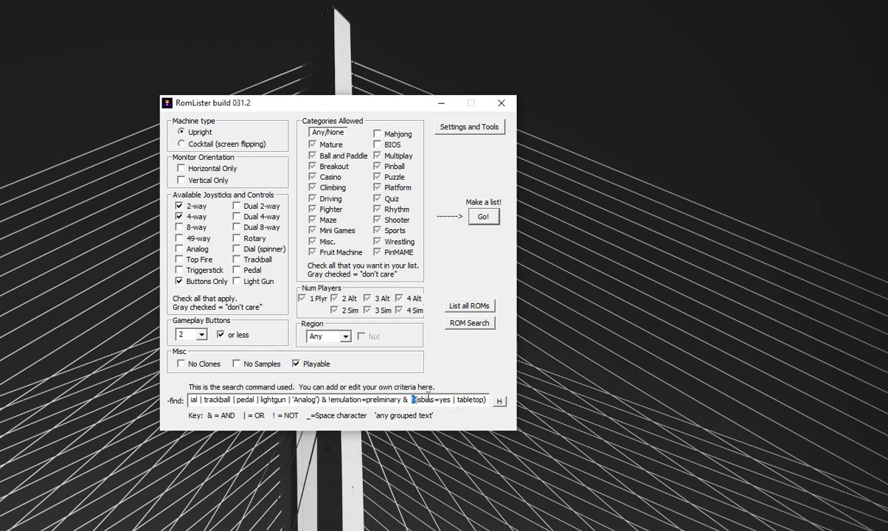
{"action": "left_click", "coordinate": [460, 399]}
Step: Set the Mahjong category as required and check how the end of the search command expresses it
{"action": "left_click", "coordinate": [377, 134]}
{"action": "left_click", "coordinate": [377, 144]}
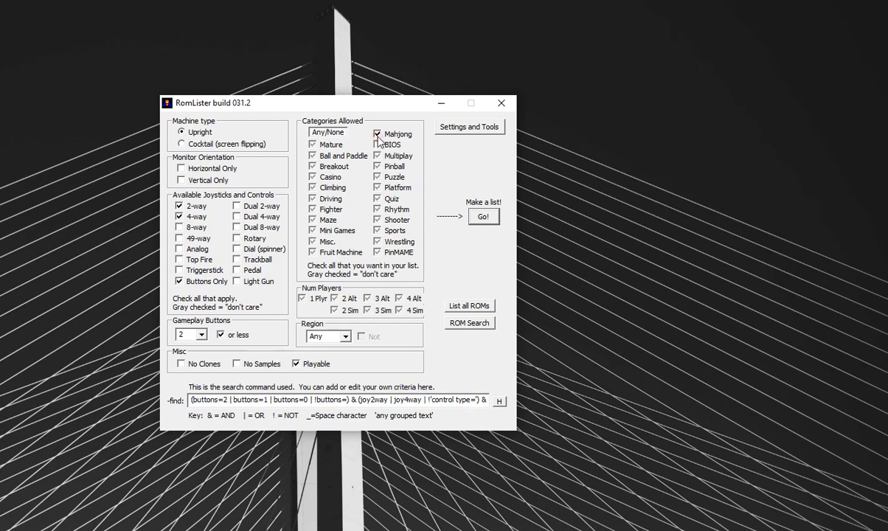
{"action": "left_click", "coordinate": [452, 403]}
{"action": "key", "text": "End"}
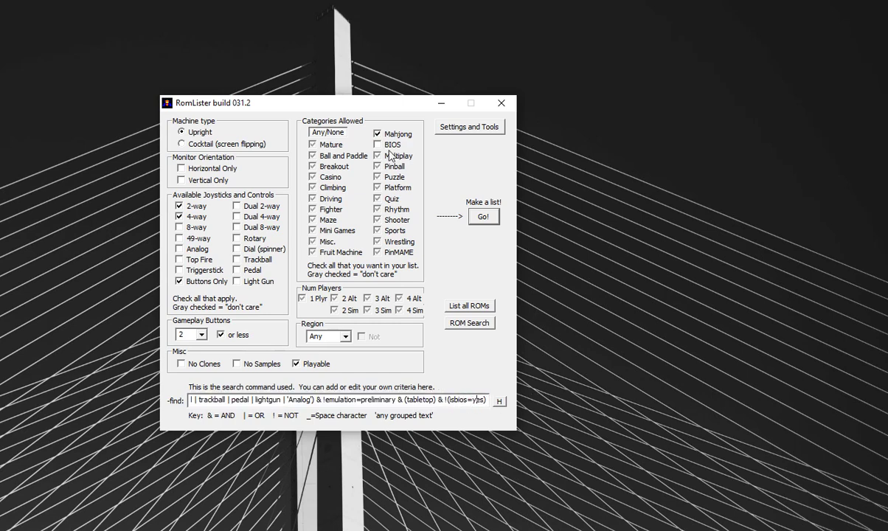
Step: Exclude the Mature, Casino, Mini Games, Misc., Fruit Machine, Mahjong, BIOS, Pinball, Quiz, Rhythm and PinMAME categories
{"action": "left_click", "coordinate": [349, 122]}
{"action": "left_click", "coordinate": [312, 144]}
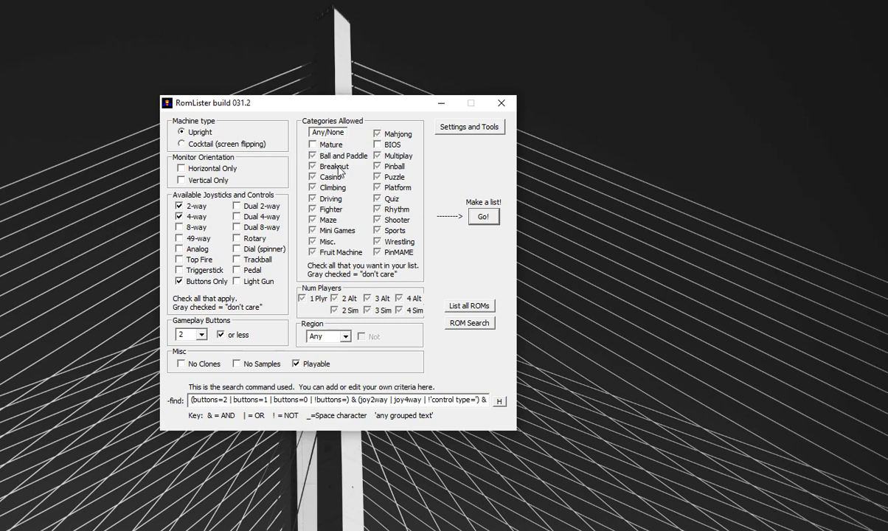
{"action": "left_click", "coordinate": [312, 177]}
{"action": "left_click", "coordinate": [312, 230]}
{"action": "left_click", "coordinate": [312, 242]}
{"action": "left_click", "coordinate": [316, 254]}
{"action": "left_click", "coordinate": [379, 135]}
{"action": "left_click", "coordinate": [378, 145]}
{"action": "left_click", "coordinate": [378, 167]}
{"action": "left_click", "coordinate": [378, 198]}
{"action": "left_click", "coordinate": [379, 210]}
{"action": "left_click", "coordinate": [379, 254]}
Step: Allow 8-way joysticks and set the gameplay buttons to 8 or less
{"action": "left_click", "coordinate": [179, 227]}
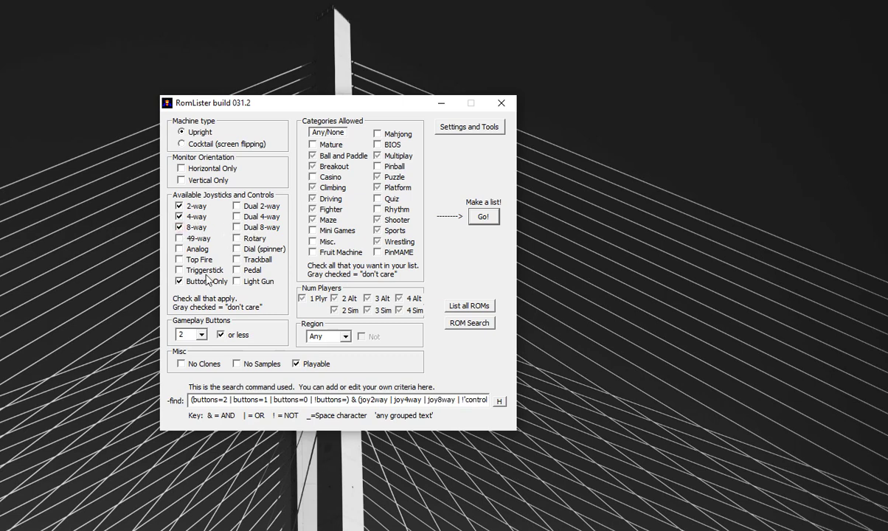
{"action": "left_click", "coordinate": [201, 335]}
{"action": "left_click", "coordinate": [202, 379]}
{"action": "left_click", "coordinate": [202, 380]}
{"action": "left_click", "coordinate": [180, 366]}
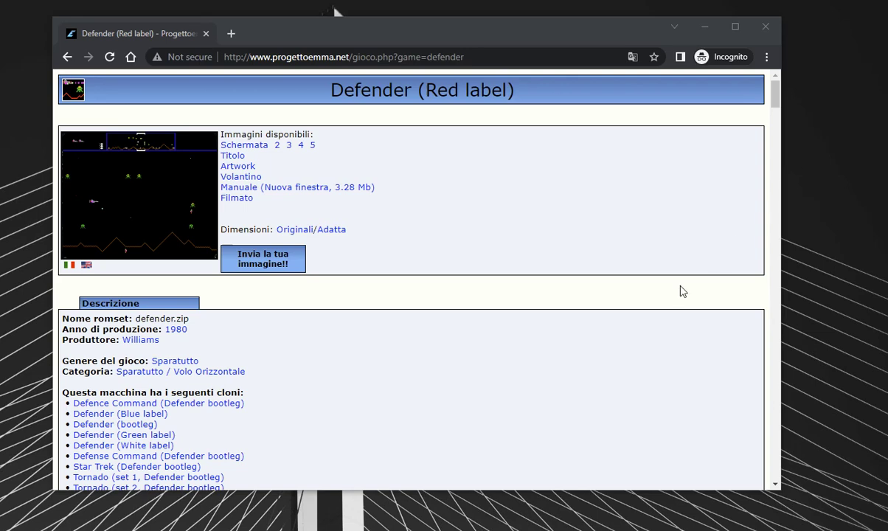
Step: Switch to the Defender (Red label) page in the browser and change its language to English
{"action": "double_click", "coordinate": [374, 91]}
{"action": "left_click", "coordinate": [409, 310]}
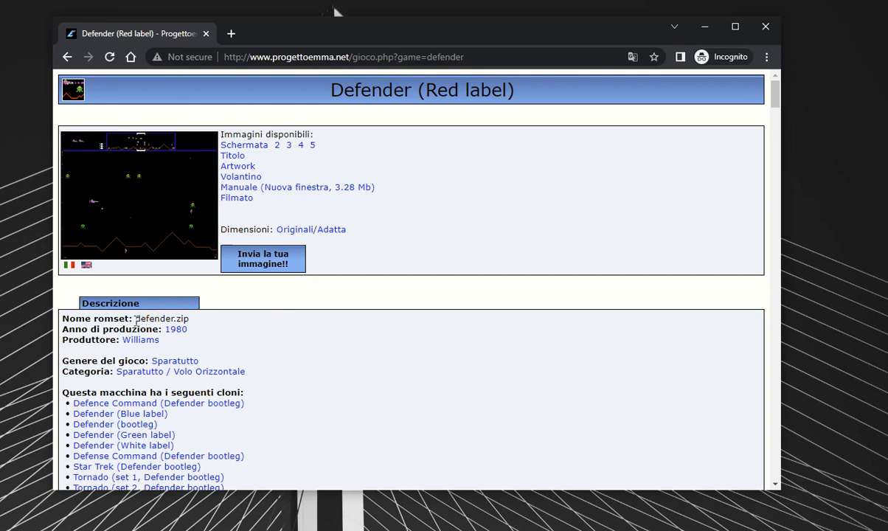
{"action": "left_click_drag", "start_coordinate": [135, 318], "coordinate": [170, 319]}
{"action": "scroll", "coordinate": [221, 341], "scroll_direction": "down", "scroll_amount": 1}
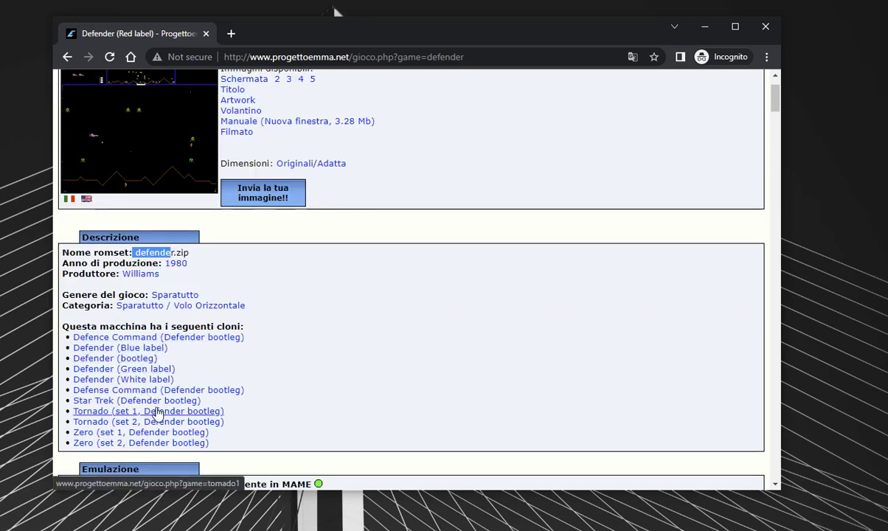
{"action": "left_click", "coordinate": [86, 199]}
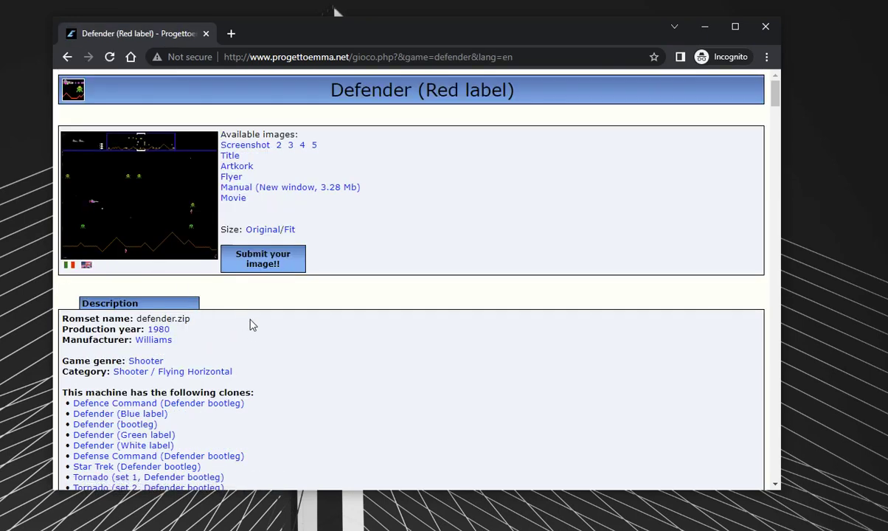
Step: Examine Defender's romset name and its list of clones on the page, and minimise the browser
{"action": "left_click_drag", "start_coordinate": [175, 319], "coordinate": [136, 319]}
{"action": "scroll", "coordinate": [201, 335], "scroll_direction": "down", "scroll_amount": 2}
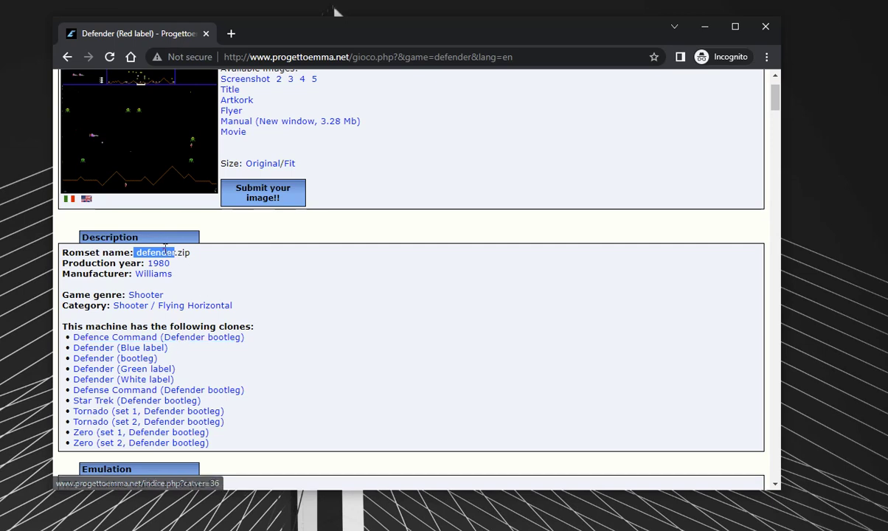
{"action": "left_click", "coordinate": [189, 264]}
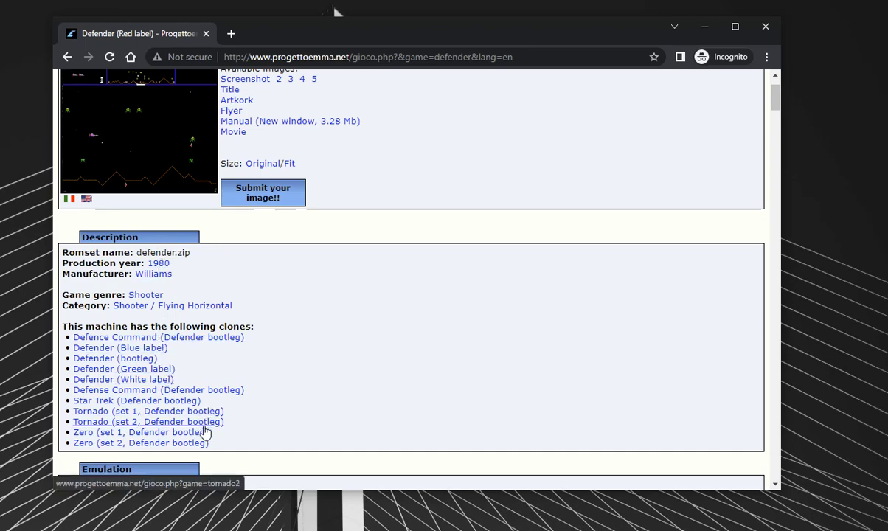
{"action": "scroll", "coordinate": [271, 327], "scroll_direction": "up", "scroll_amount": 1}
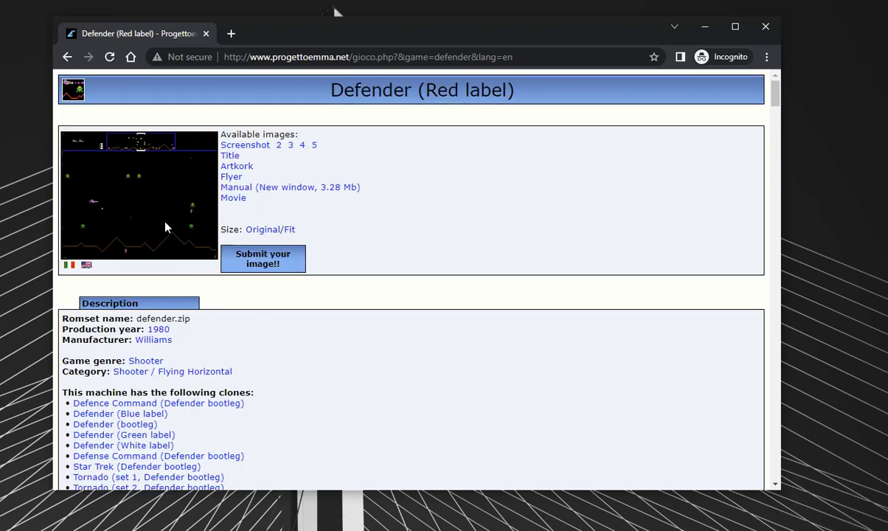
{"action": "scroll", "coordinate": [176, 322], "scroll_direction": "down", "scroll_amount": 1}
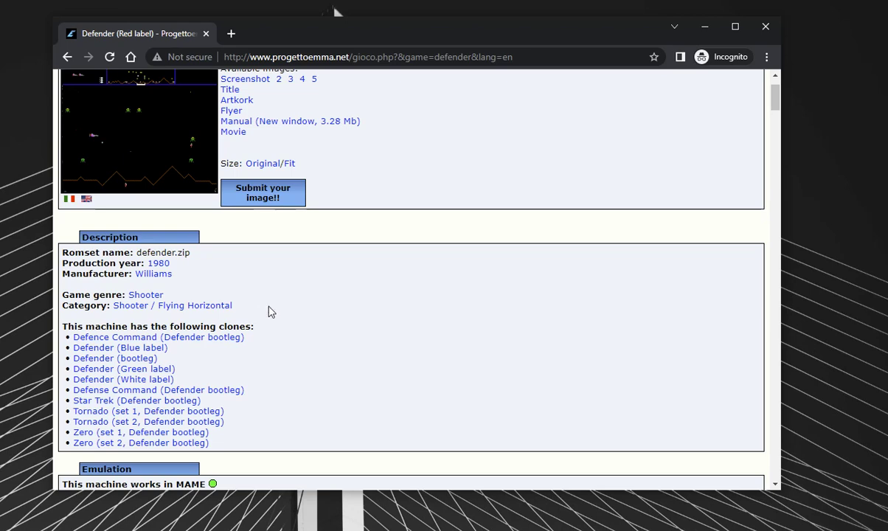
{"action": "scroll", "coordinate": [310, 332], "scroll_direction": "up", "scroll_amount": 1}
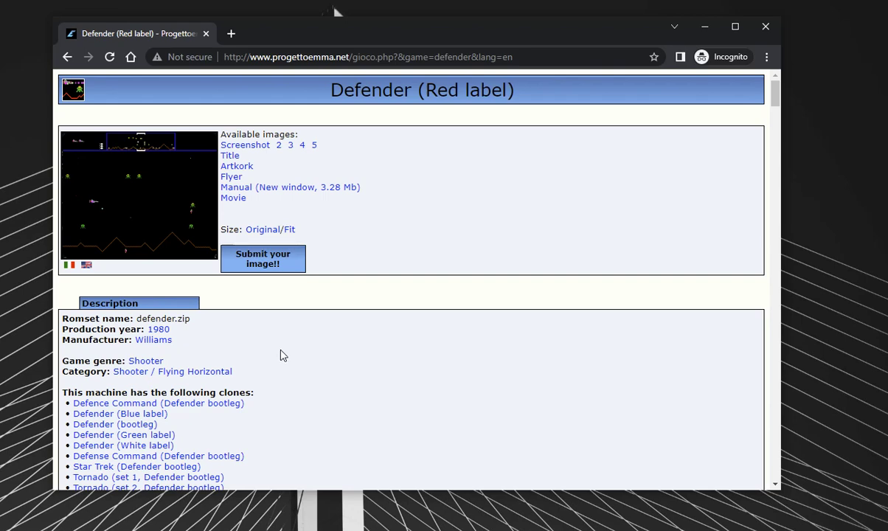
{"action": "scroll", "coordinate": [281, 356], "scroll_direction": "down", "scroll_amount": 1}
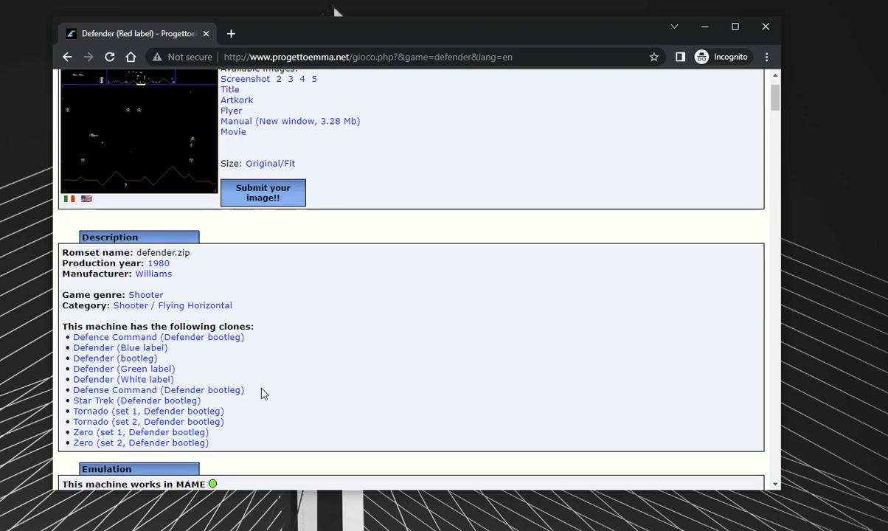
{"action": "scroll", "coordinate": [293, 364], "scroll_direction": "up", "scroll_amount": 1}
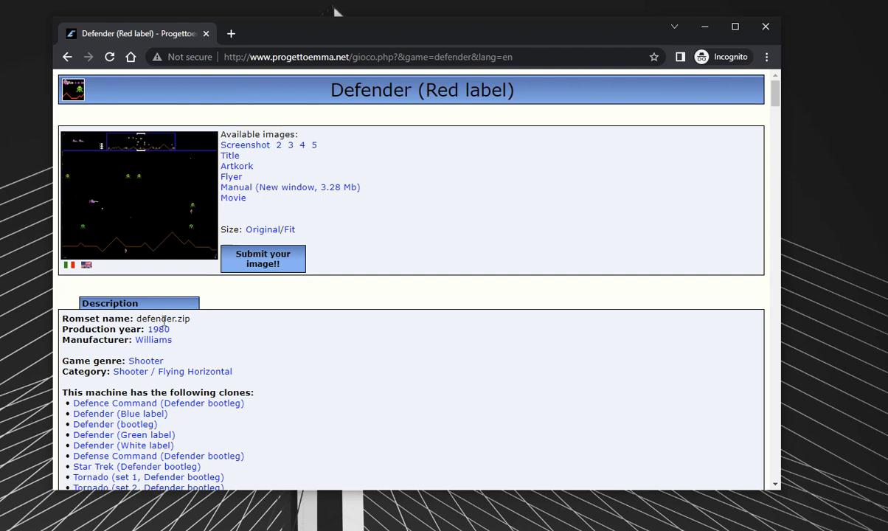
{"action": "left_click_drag", "start_coordinate": [162, 319], "coordinate": [140, 318]}
{"action": "left_click", "coordinate": [193, 318]}
{"action": "scroll", "coordinate": [440, 254], "scroll_direction": "down", "scroll_amount": 2}
{"action": "scroll", "coordinate": [438, 256], "scroll_direction": "up", "scroll_amount": 1}
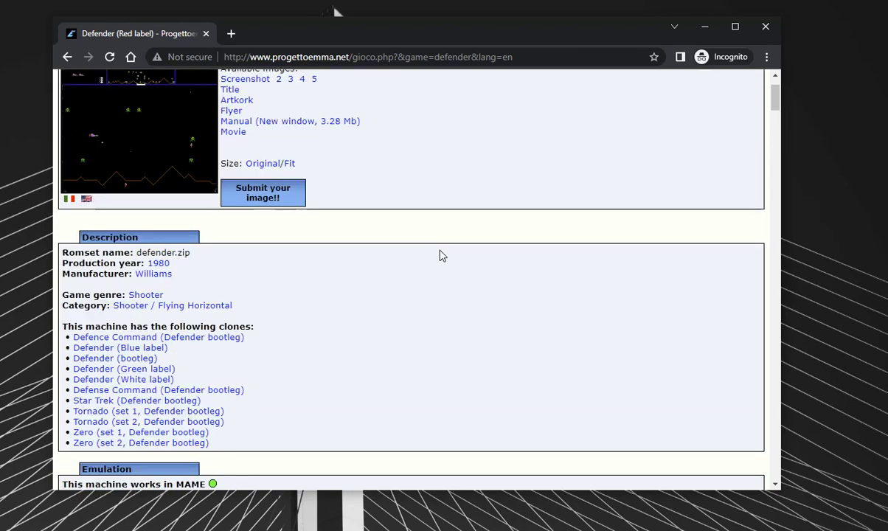
{"action": "left_click", "coordinate": [705, 27]}
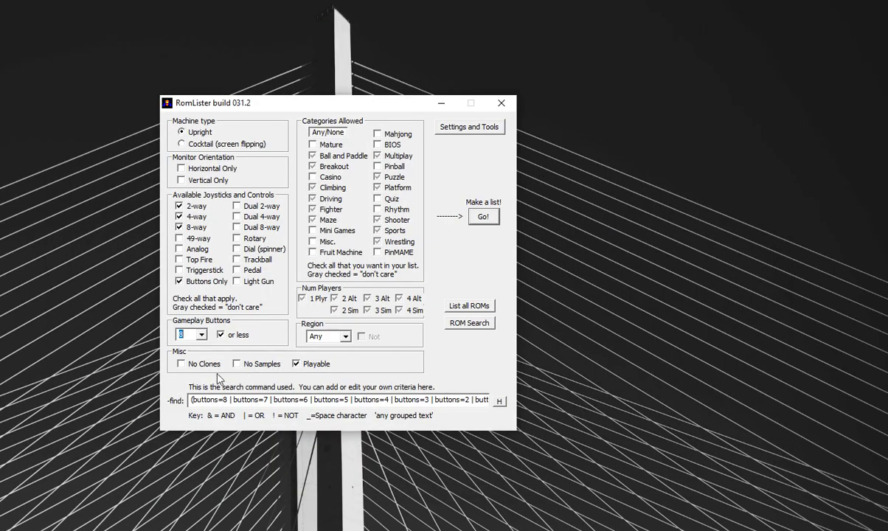
Step: Exclude clones and generate the ROM list, moving its window clear of the filter window to browse the entries
{"action": "left_click", "coordinate": [182, 363]}
{"action": "left_click", "coordinate": [485, 215]}
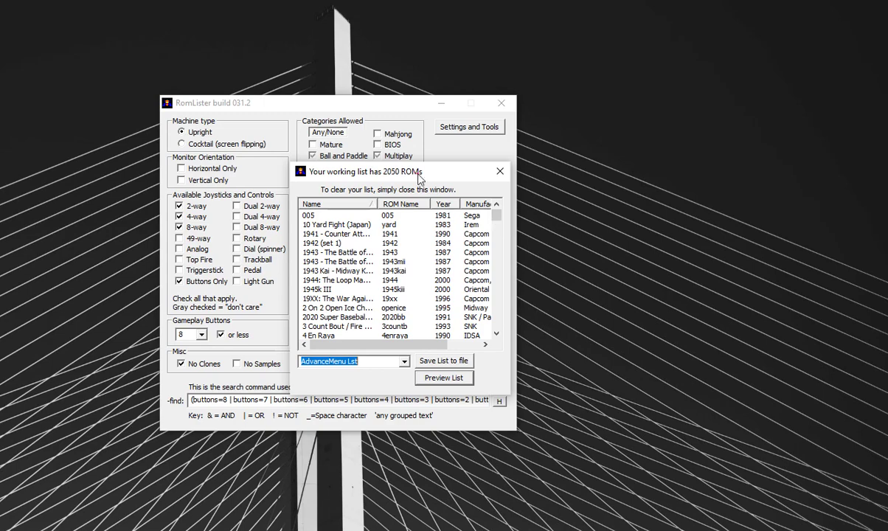
{"action": "left_click_drag", "start_coordinate": [398, 171], "coordinate": [641, 150]}
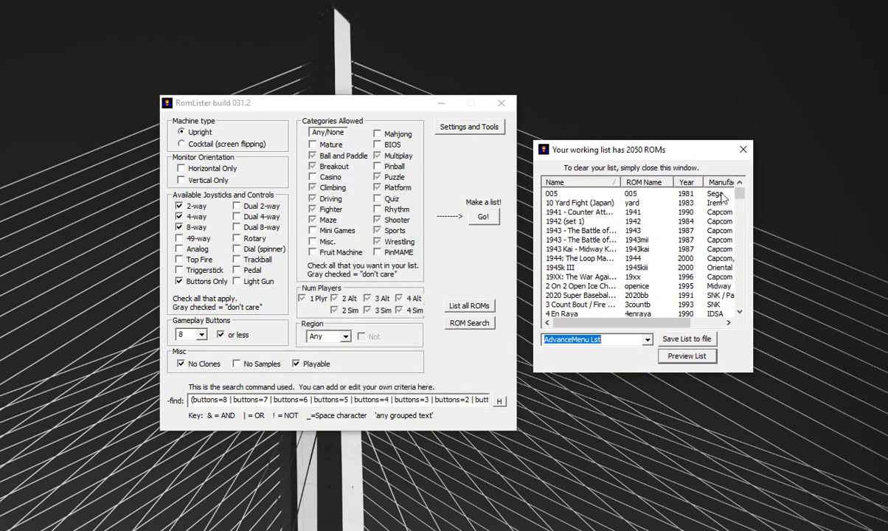
{"action": "left_click_drag", "start_coordinate": [739, 193], "coordinate": [740, 238]}
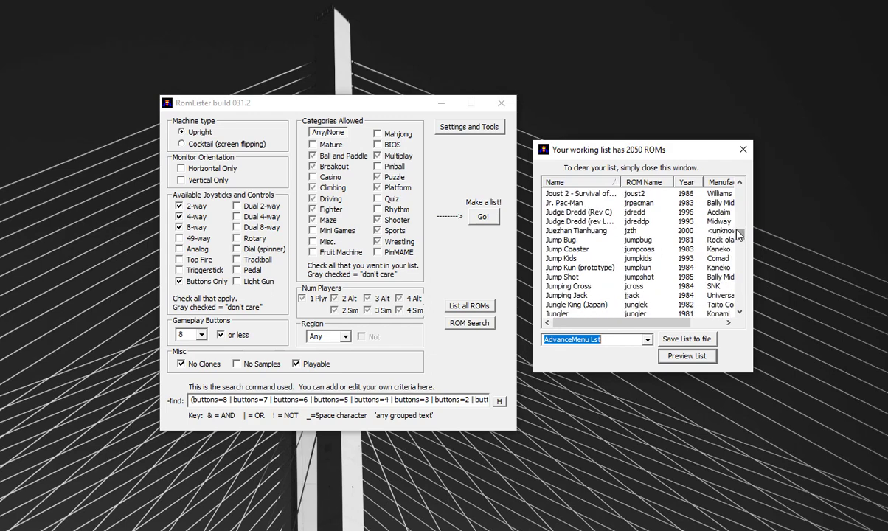
{"action": "left_click_drag", "start_coordinate": [739, 234], "coordinate": [739, 248]}
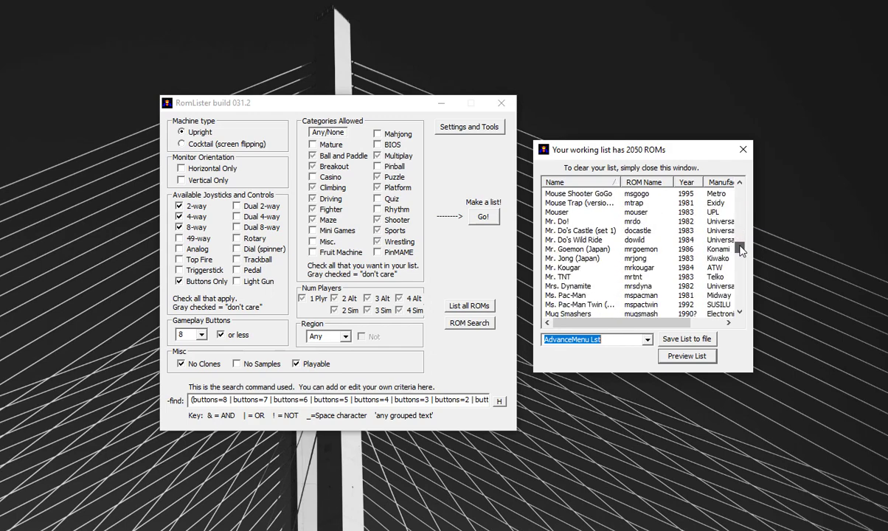
Step: Preview the working list in CSV File format and close the preview
{"action": "left_click", "coordinate": [648, 341]}
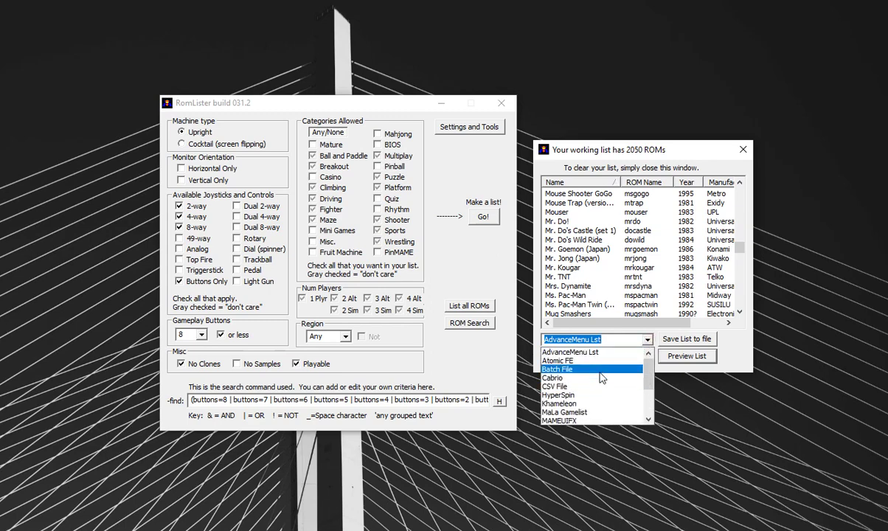
{"action": "left_click", "coordinate": [590, 387]}
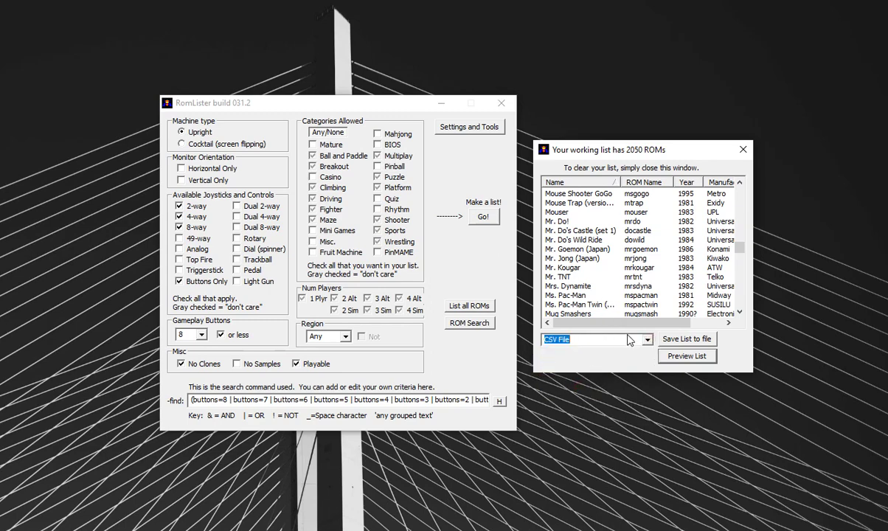
{"action": "left_click", "coordinate": [680, 357]}
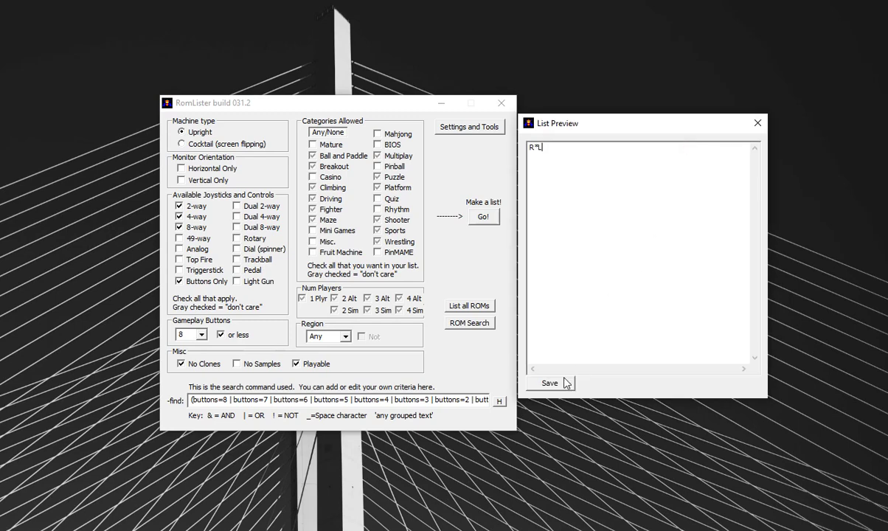
{"action": "left_click", "coordinate": [758, 129]}
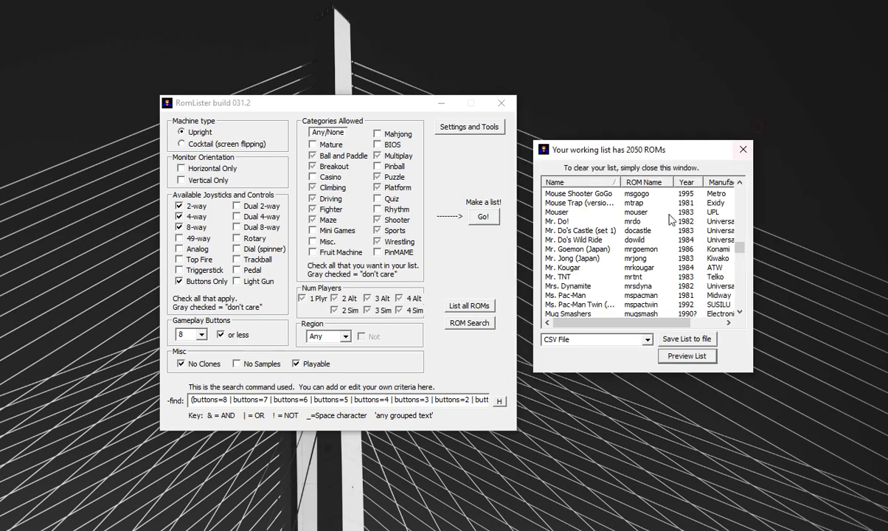
Step: Set the working list's output format to Batch File
{"action": "left_click", "coordinate": [609, 338]}
{"action": "scroll", "coordinate": [605, 387], "scroll_direction": "up", "scroll_amount": 1}
{"action": "scroll", "coordinate": [604, 387], "scroll_direction": "up", "scroll_amount": 1}
{"action": "left_click", "coordinate": [590, 366]}
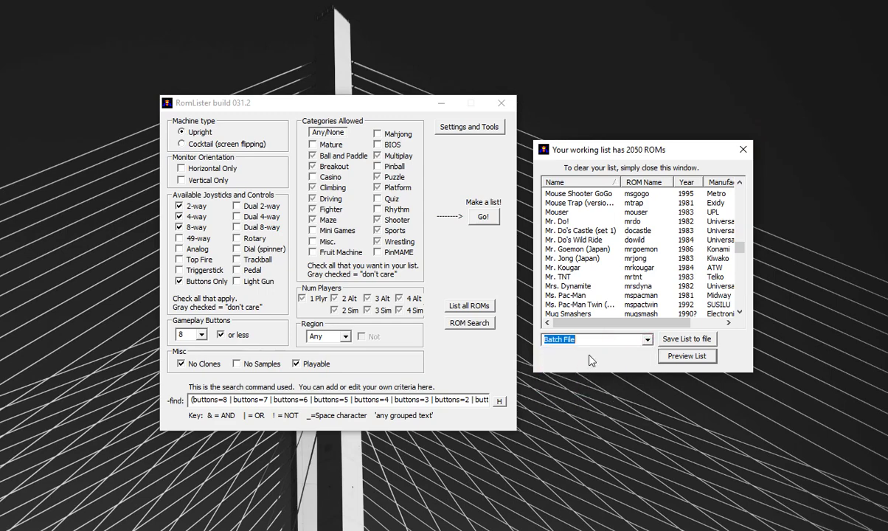
Step: Open the batch file preview to examine the copy %ROM%.zip c:\mame\roms template, and cancel the batch creation
{"action": "left_click", "coordinate": [678, 357]}
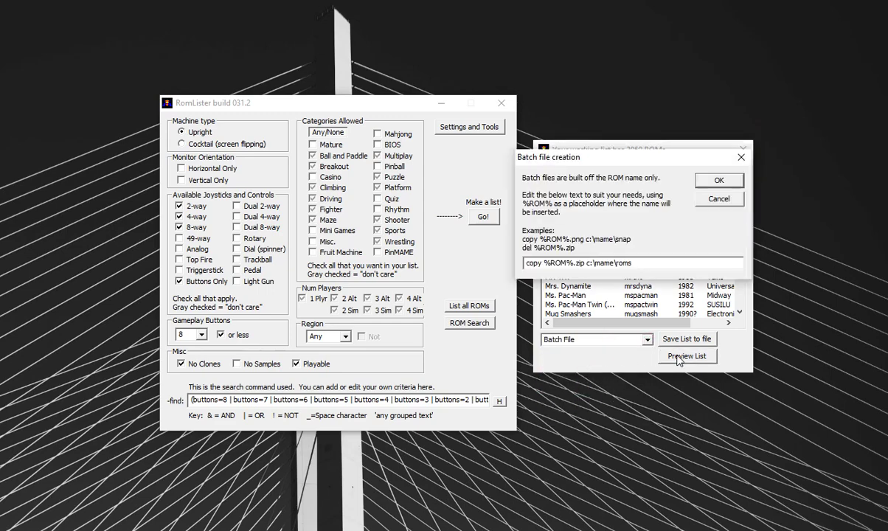
{"action": "double_click", "coordinate": [546, 263]}
{"action": "left_click_drag", "start_coordinate": [543, 263], "coordinate": [642, 263]}
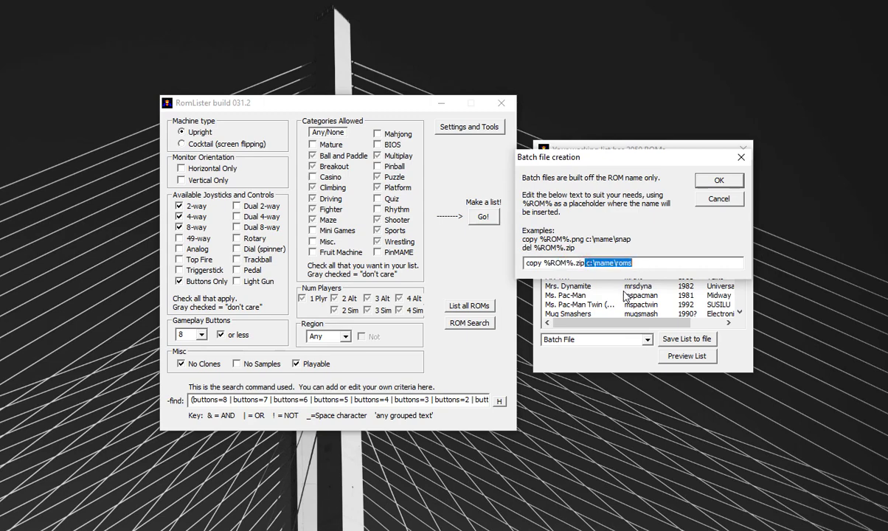
{"action": "left_click", "coordinate": [725, 200]}
{"action": "left_click", "coordinate": [757, 123]}
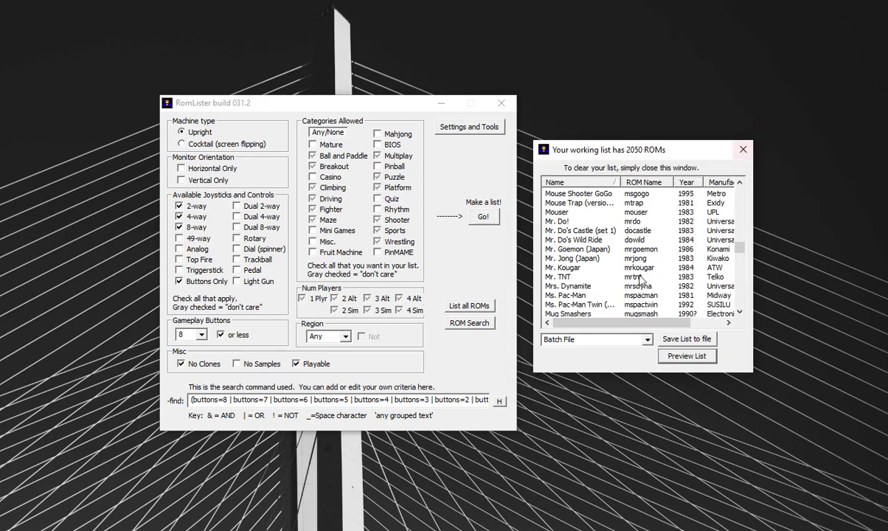
Step: Try MaLa Gamelist and MultiFE as the working list's output format
{"action": "left_click", "coordinate": [647, 340]}
{"action": "scroll", "coordinate": [608, 373], "scroll_direction": "down", "scroll_amount": 1}
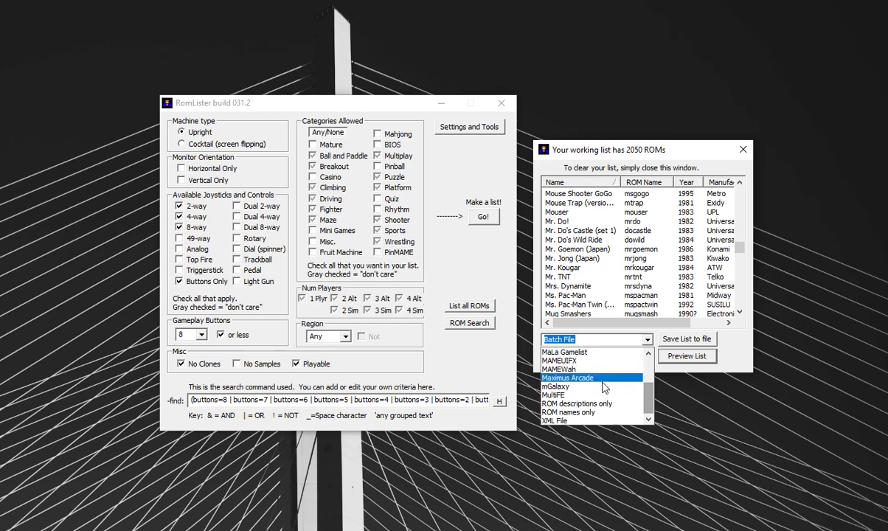
{"action": "scroll", "coordinate": [602, 390], "scroll_direction": "up", "scroll_amount": 3}
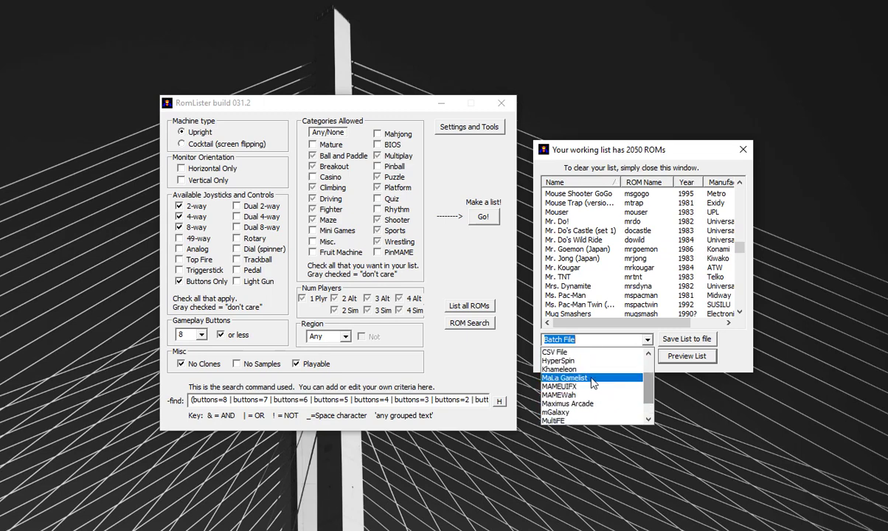
{"action": "left_click", "coordinate": [592, 379]}
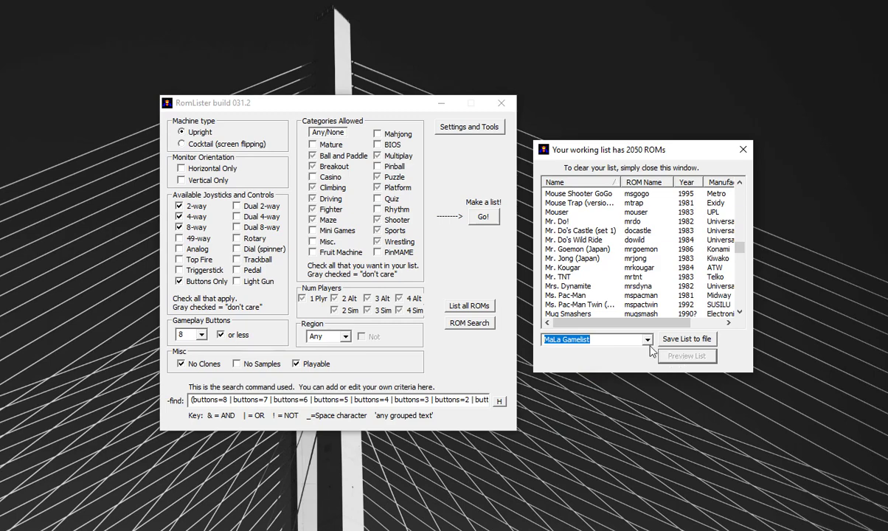
{"action": "left_click", "coordinate": [648, 340]}
{"action": "left_click", "coordinate": [592, 401]}
Step: Preview the working list in HyperSpin format, examine the game entries and close the preview
{"action": "left_click", "coordinate": [647, 340]}
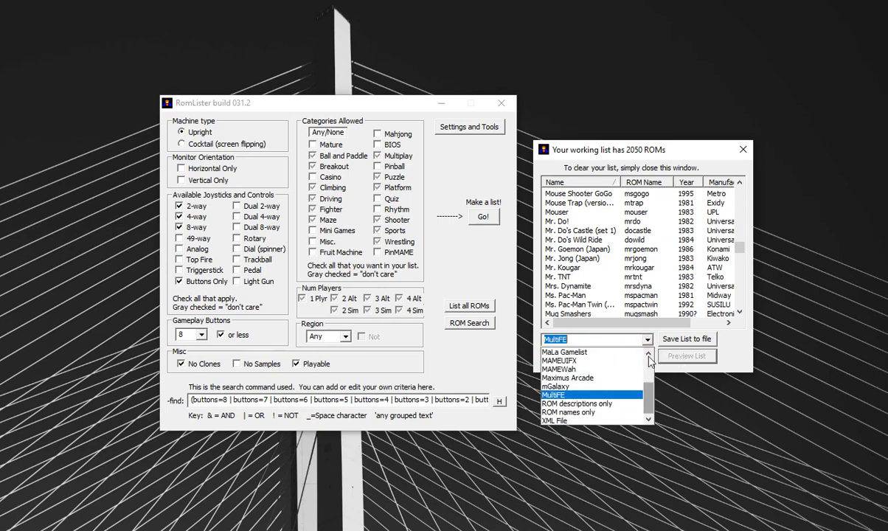
{"action": "scroll", "coordinate": [649, 360], "scroll_direction": "up", "scroll_amount": 3}
{"action": "left_click", "coordinate": [594, 369]}
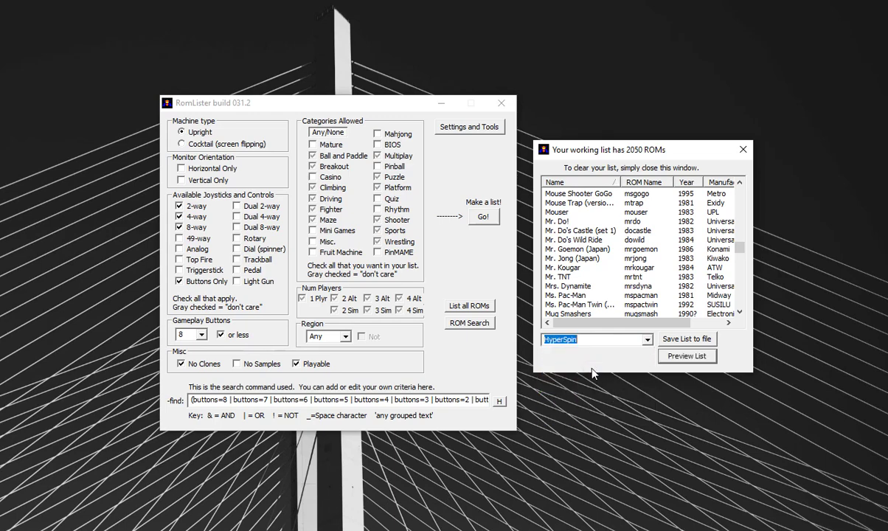
{"action": "left_click", "coordinate": [686, 356]}
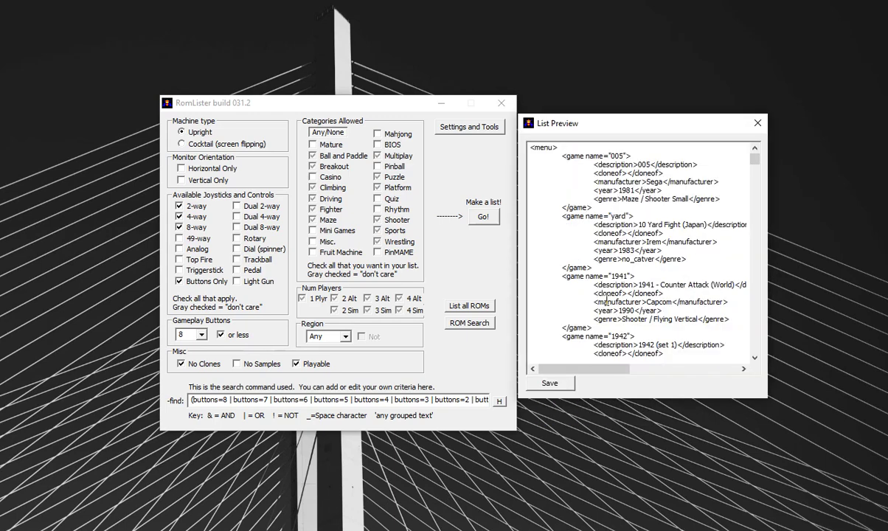
{"action": "scroll", "coordinate": [639, 195], "scroll_direction": "down", "scroll_amount": 6}
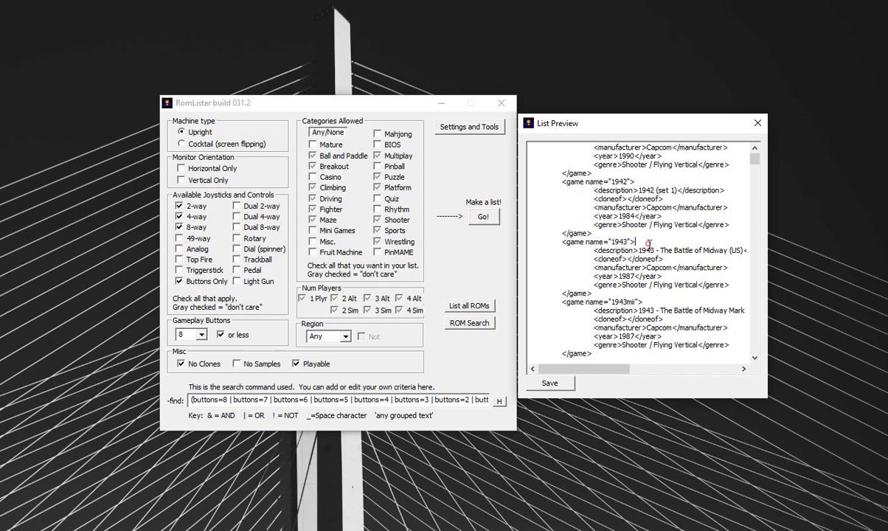
{"action": "left_click", "coordinate": [648, 286]}
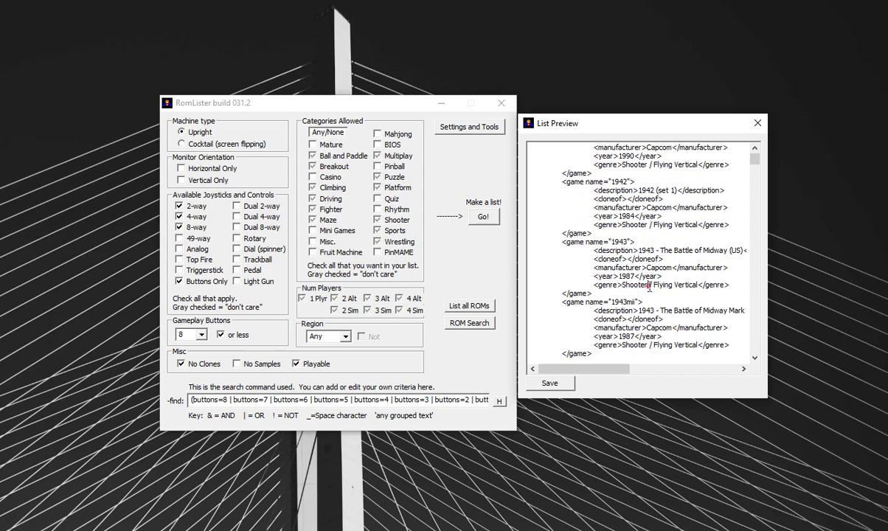
{"action": "left_click", "coordinate": [757, 122]}
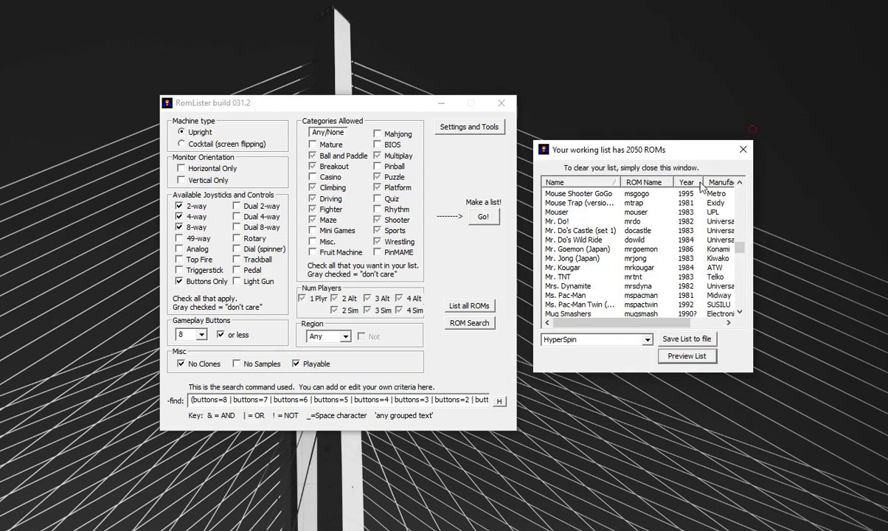
Step: Set the working list's output format back to Batch File
{"action": "left_click", "coordinate": [649, 340]}
{"action": "scroll", "coordinate": [615, 373], "scroll_direction": "up", "scroll_amount": 2}
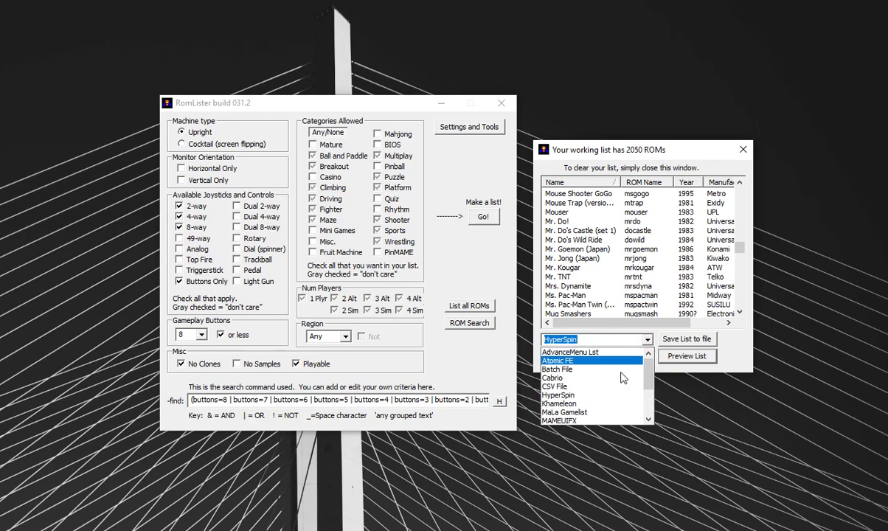
{"action": "left_click", "coordinate": [582, 368]}
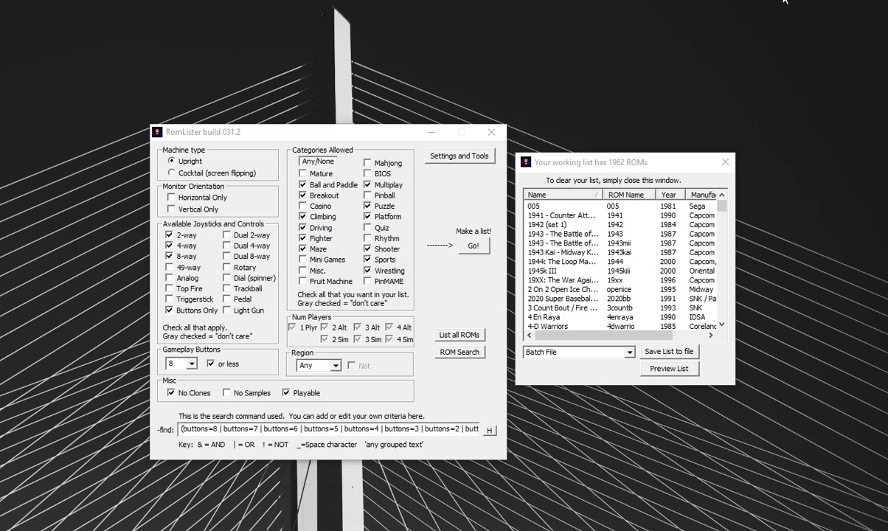
Step: Switch to File Explorer and create a folder named My-New-2003Plus-Roms inside D:\001-MAME
{"action": "key", "text": "alt+Tab"}
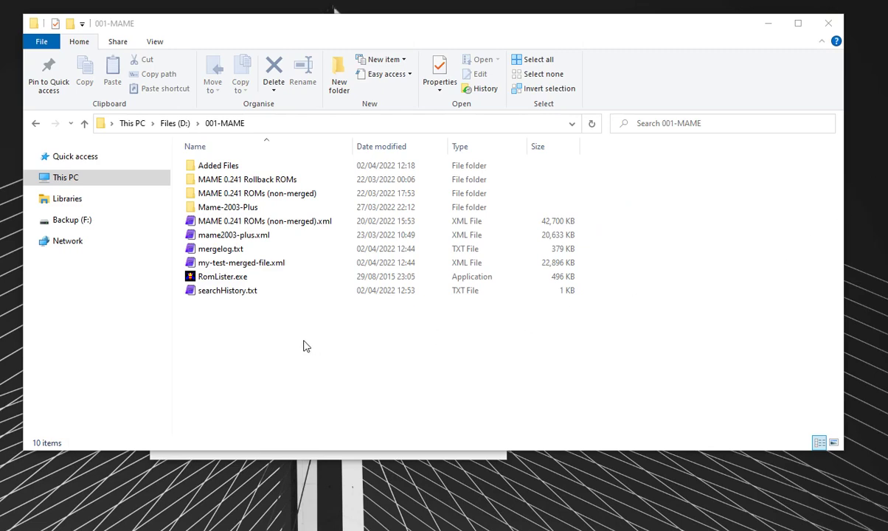
{"action": "right_click", "coordinate": [269, 336]}
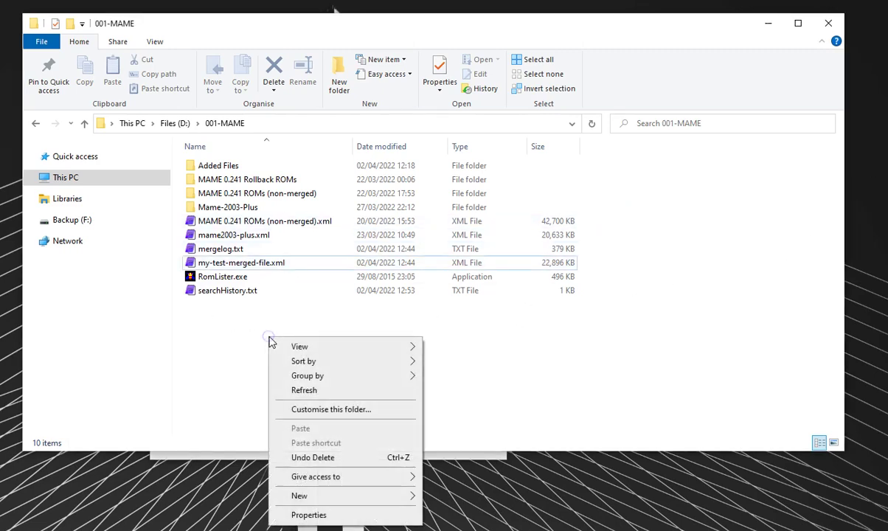
{"action": "mouse_move", "coordinate": [336, 497]}
{"action": "left_click", "coordinate": [450, 497]}
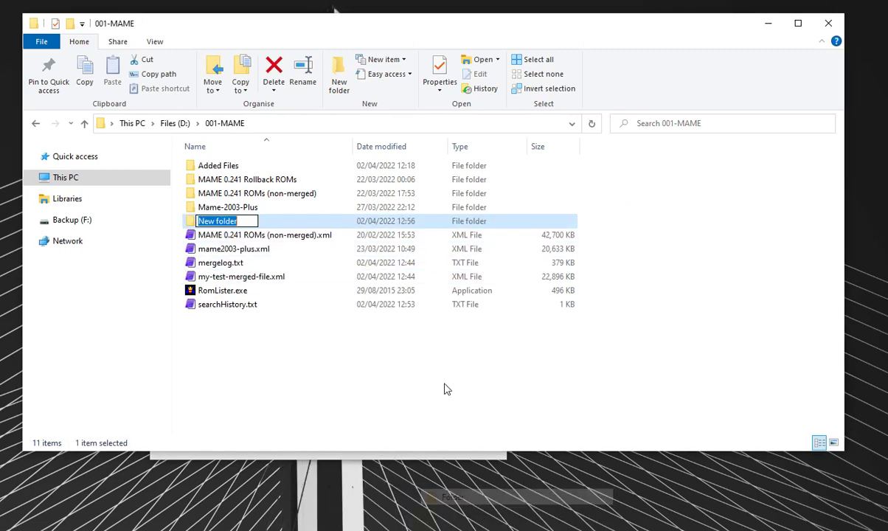
{"action": "type", "text": "M"}
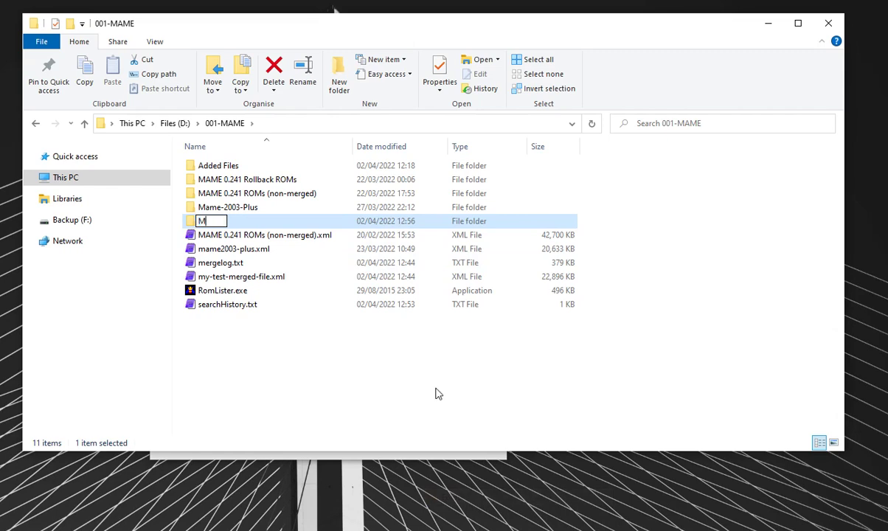
{"action": "type", "text": "y-New"}
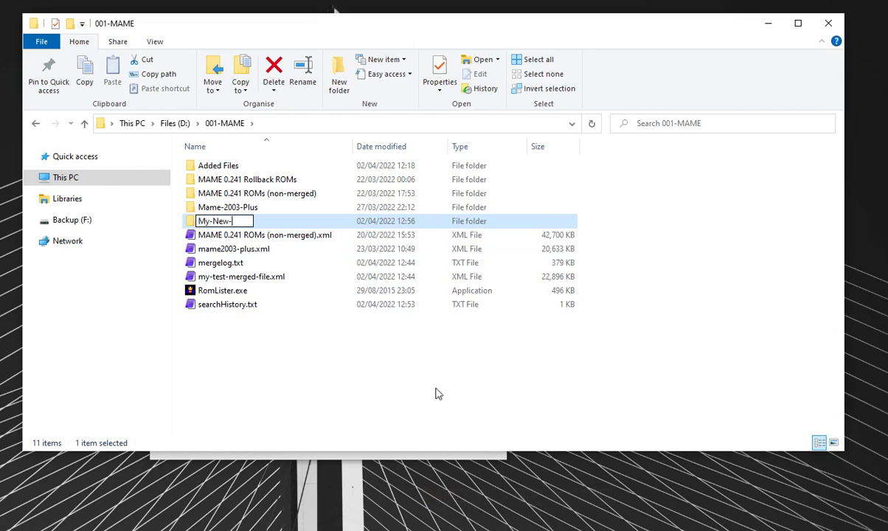
{"action": "type", "text": "-2003P"}
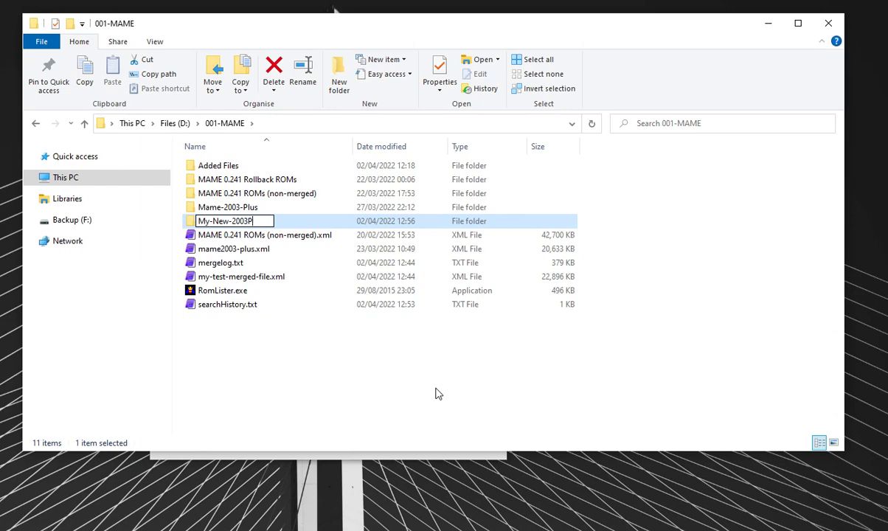
{"action": "type", "text": "lus-Roms"}
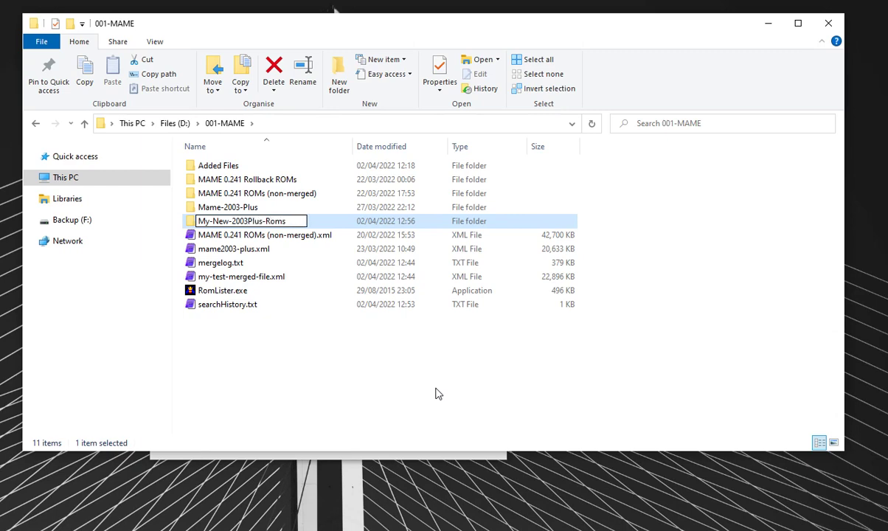
{"action": "key", "text": "Return"}
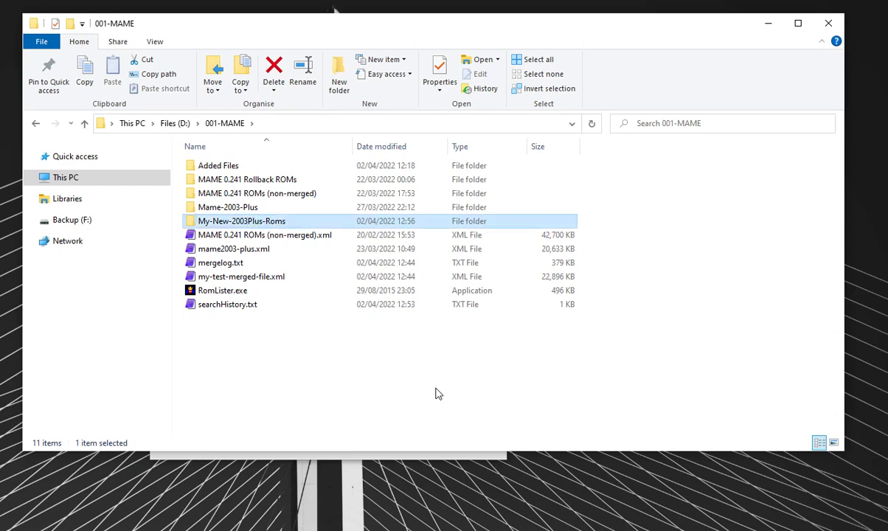
Step: Copy the full path of the My-New-2003Plus-Roms folder, return to 001-MAME and minimize File Explorer
{"action": "key", "text": "Return"}
{"action": "left_click", "coordinate": [356, 124]}
{"action": "key", "text": "ctrl+c"}
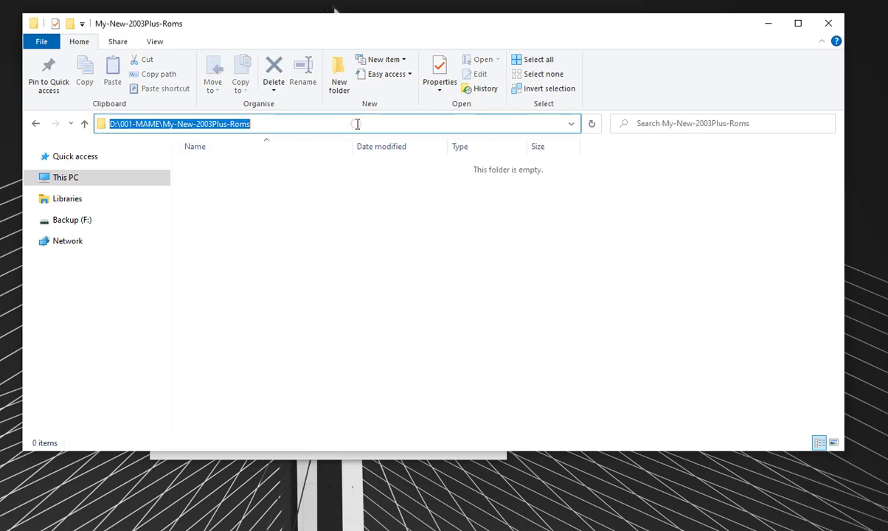
{"action": "left_click", "coordinate": [360, 264]}
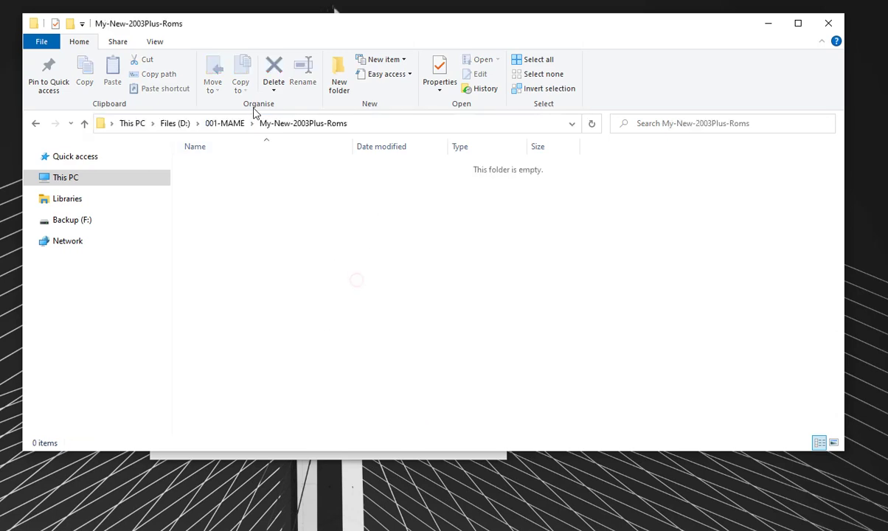
{"action": "left_click", "coordinate": [221, 123]}
{"action": "left_click", "coordinate": [765, 25]}
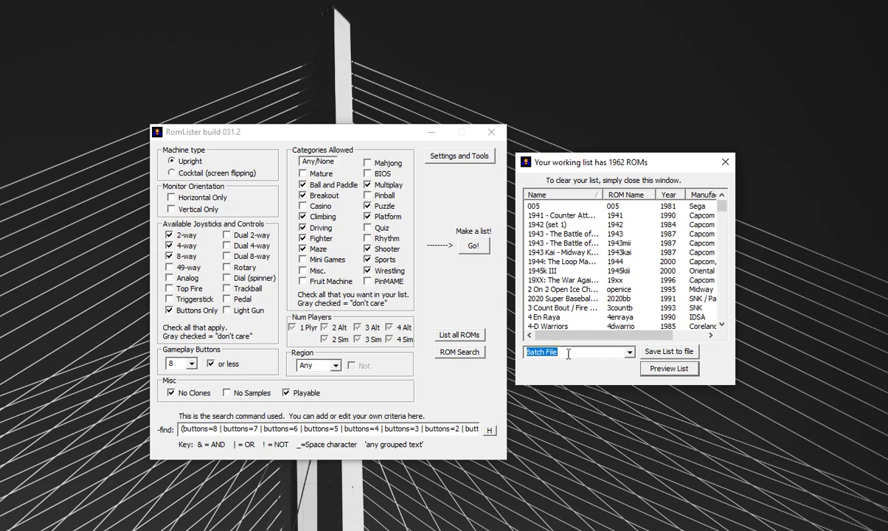
Step: Save the working list as a batch file named my-batch-file in the 001-MAME folder
{"action": "left_click", "coordinate": [667, 352]}
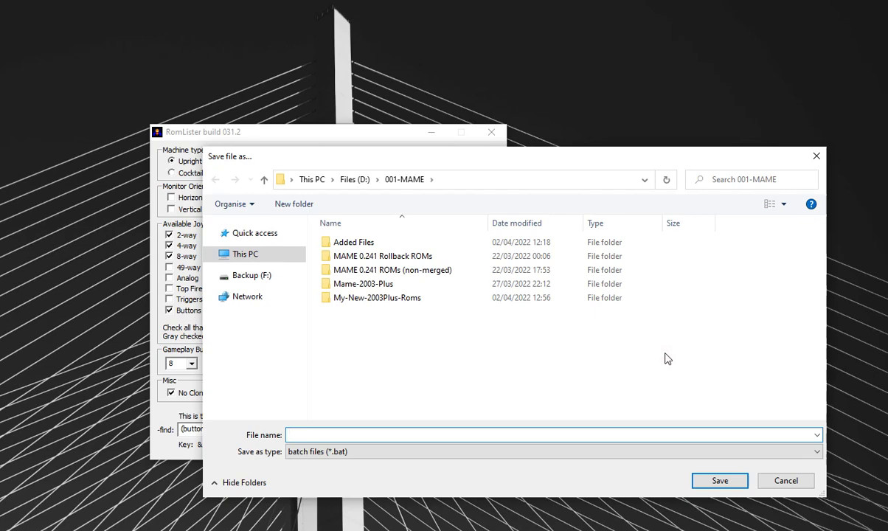
{"action": "double_click", "coordinate": [398, 299]}
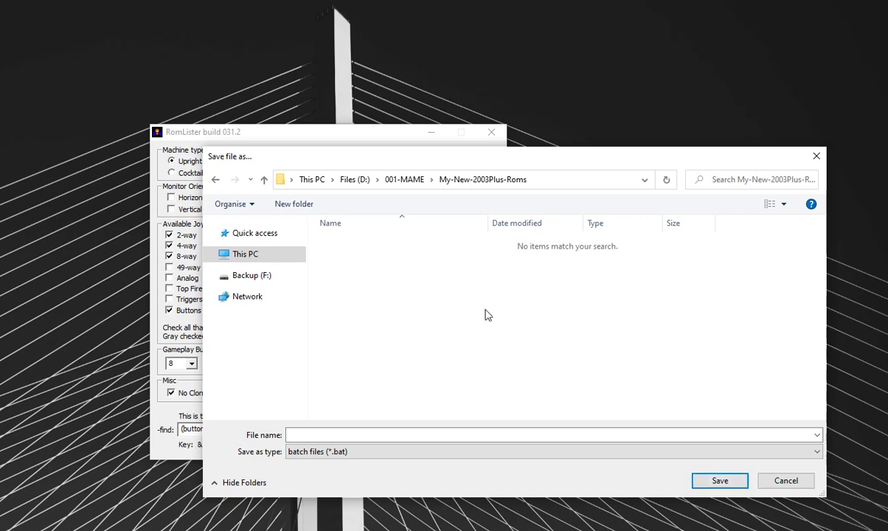
{"action": "left_click", "coordinate": [413, 183]}
{"action": "left_click", "coordinate": [328, 434]}
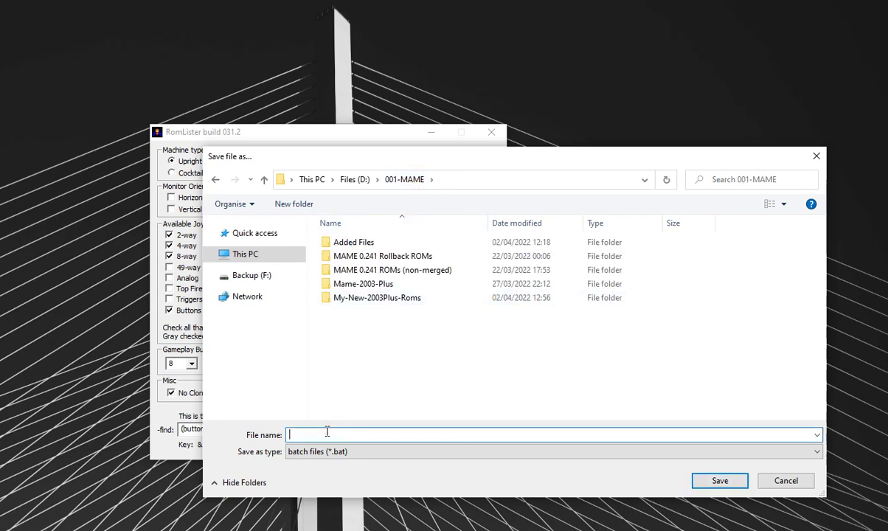
{"action": "type", "text": "my-batch-filec"}
{"action": "left_click", "coordinate": [712, 482]}
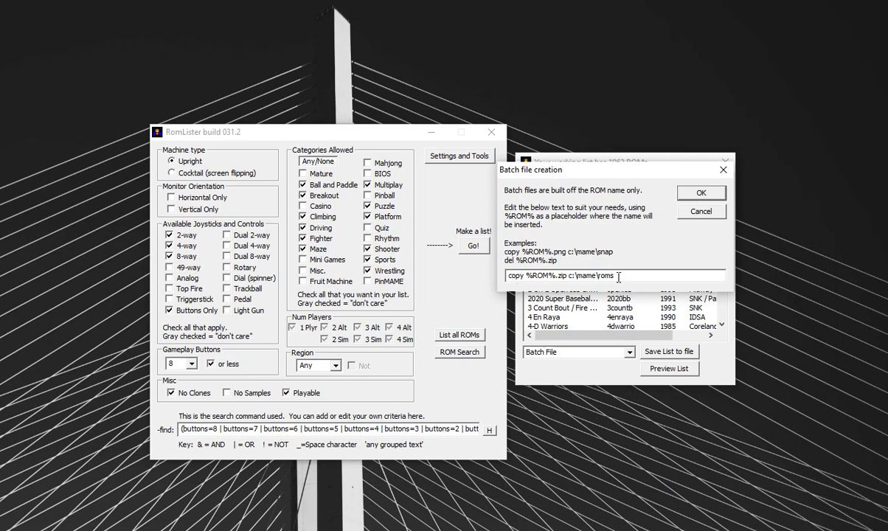
Step: Set the batch command to copy %ROM%.zip D:\001-MAME\My-New-2003Plus-Roms and create the batch file
{"action": "left_click_drag", "start_coordinate": [525, 277], "coordinate": [558, 276]}
{"action": "left_click", "coordinate": [557, 275]}
{"action": "double_click", "coordinate": [570, 276]}
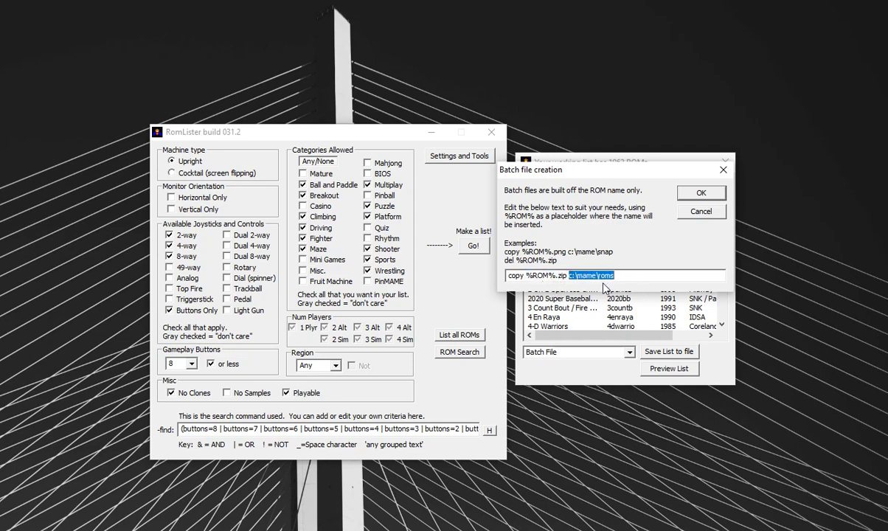
{"action": "key", "text": "ctrl+v"}
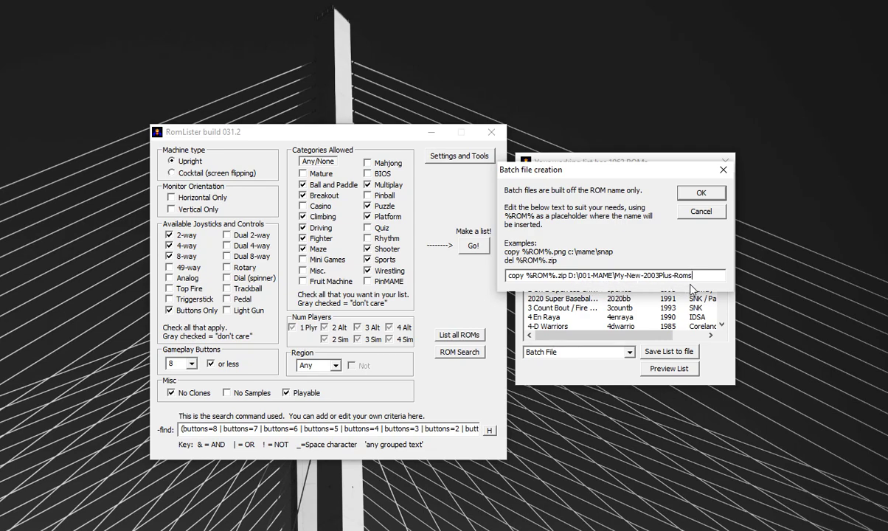
{"action": "left_click", "coordinate": [693, 194]}
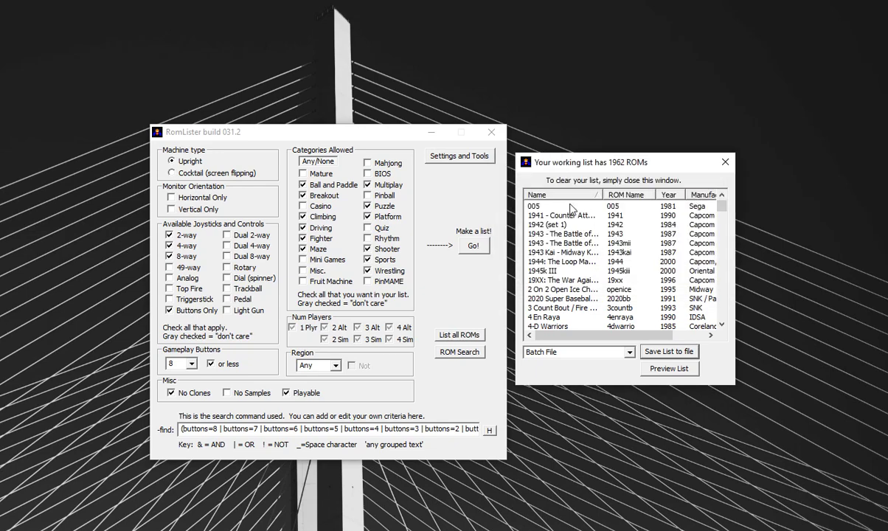
Step: Close the working list and RomLister, and check the contents of the My-New-2003Plus-Roms folder in File Explorer
{"action": "left_click", "coordinate": [725, 161]}
{"action": "left_click", "coordinate": [491, 133]}
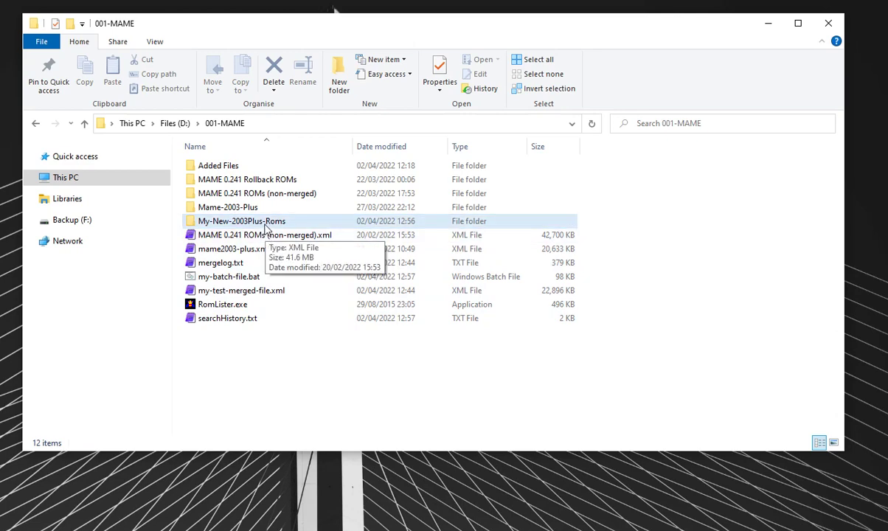
{"action": "left_click", "coordinate": [264, 223]}
{"action": "double_click", "coordinate": [264, 223]}
{"action": "key", "text": "alt+Left"}
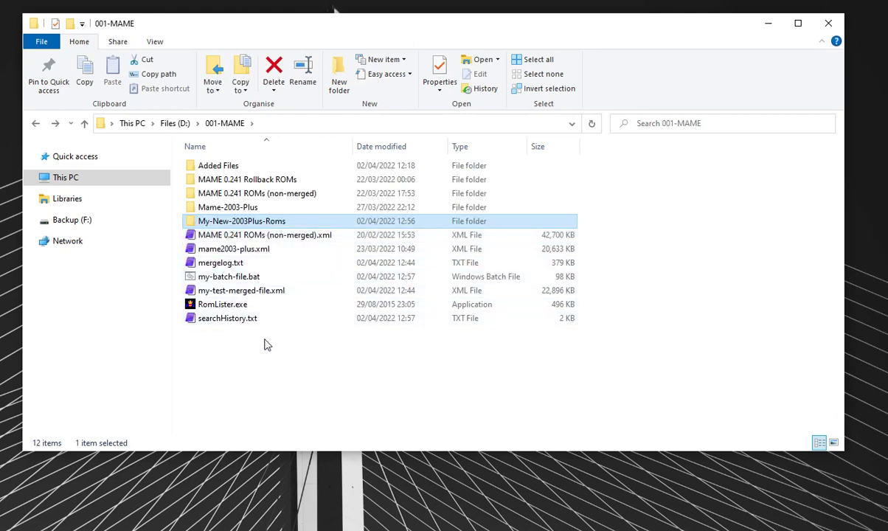
Step: Open my-batch-file.bat for editing in Notepad and examine the copy commands and their destination path
{"action": "left_click", "coordinate": [254, 278]}
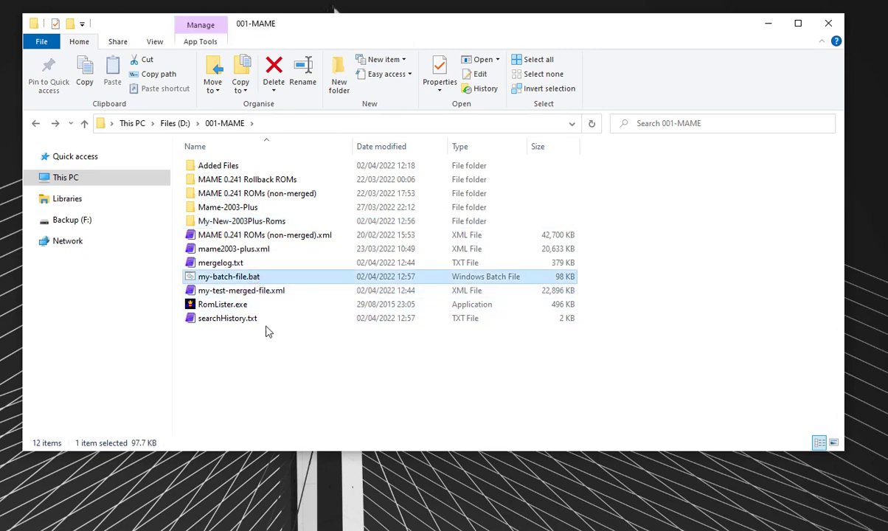
{"action": "right_click", "coordinate": [244, 281]}
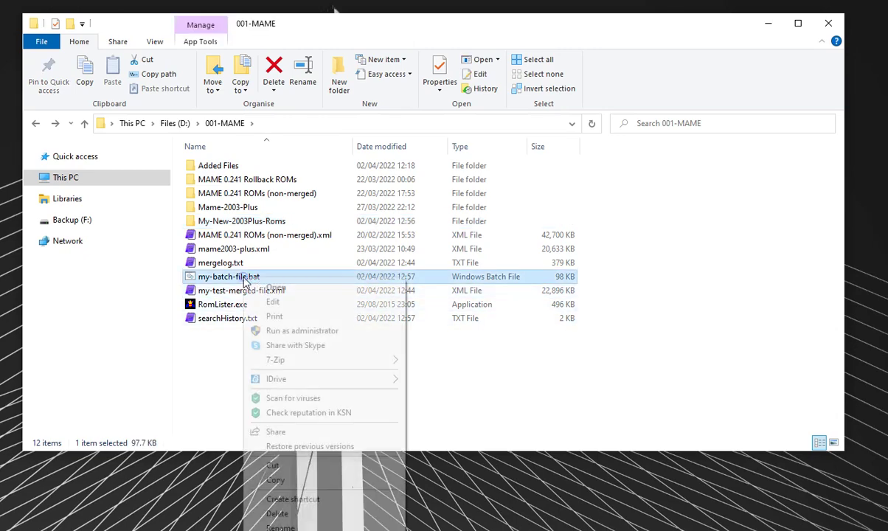
{"action": "left_click", "coordinate": [272, 302]}
{"action": "left_click_drag", "start_coordinate": [361, 126], "coordinate": [339, 59]}
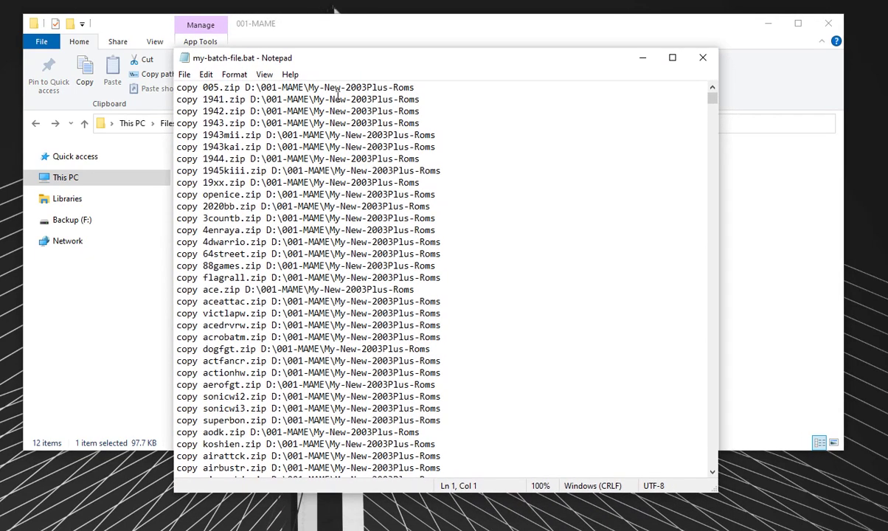
{"action": "left_click_drag", "start_coordinate": [177, 136], "coordinate": [433, 133]}
{"action": "left_click", "coordinate": [265, 146]}
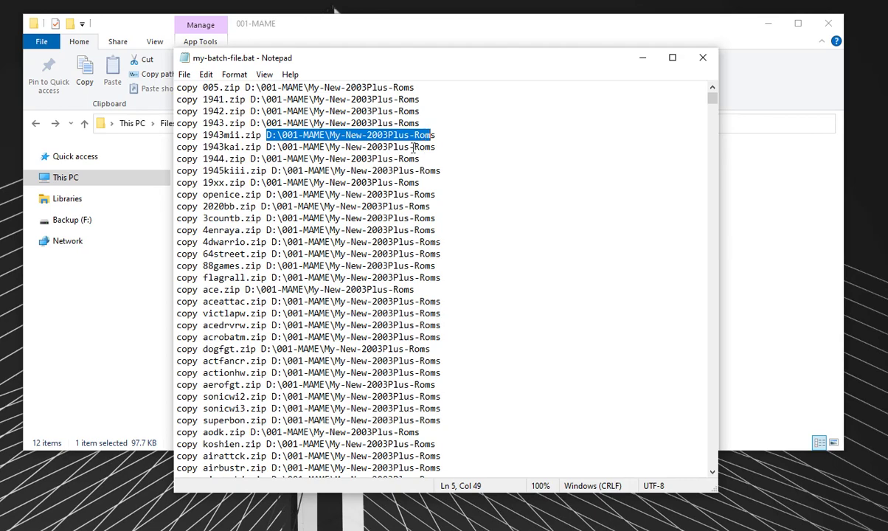
Step: Finish examining the copy commands in my-batch-file.bat and close the file
{"action": "left_click", "coordinate": [363, 136]}
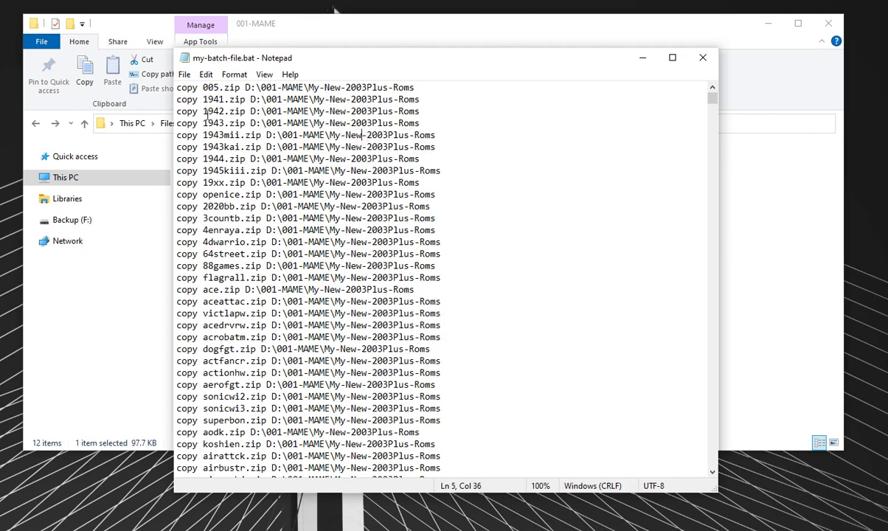
{"action": "left_click", "coordinate": [240, 110]}
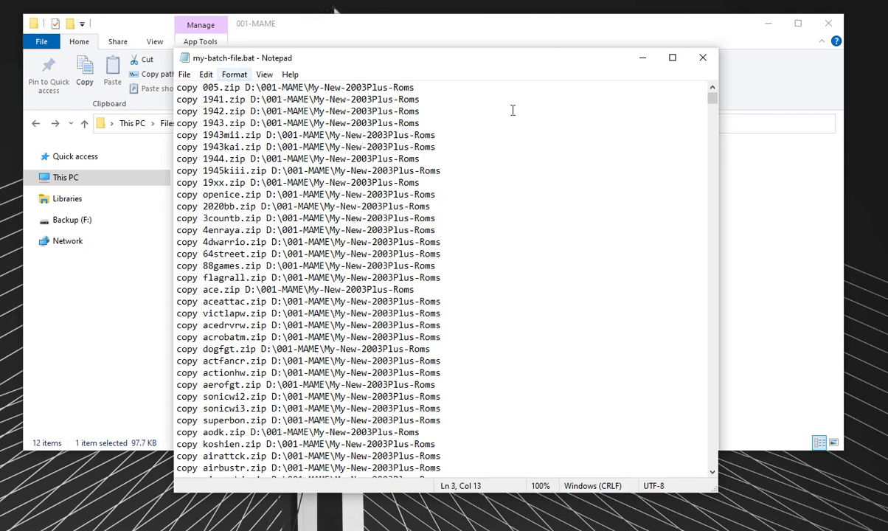
{"action": "left_click", "coordinate": [703, 58]}
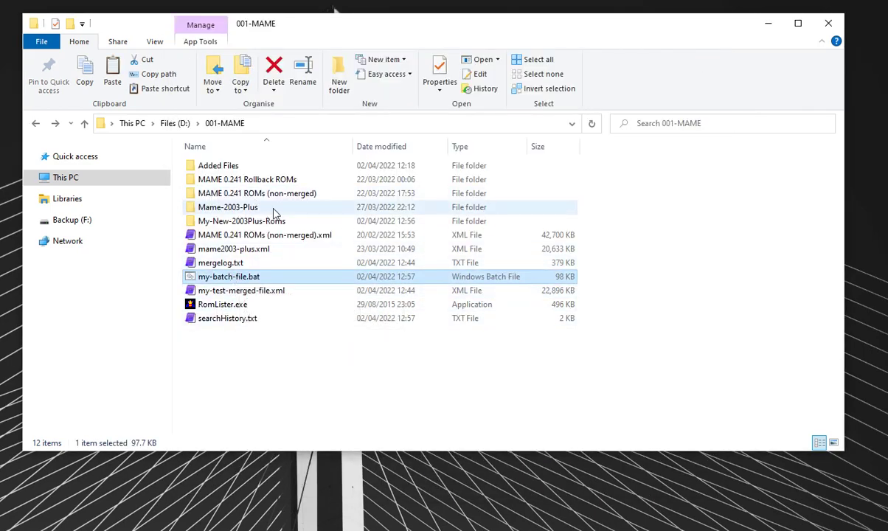
Step: Paste the copied my-batch-file.bat into the Mame-2003-Plus folder and run it there to copy the listed ROMs
{"action": "left_click", "coordinate": [292, 221]}
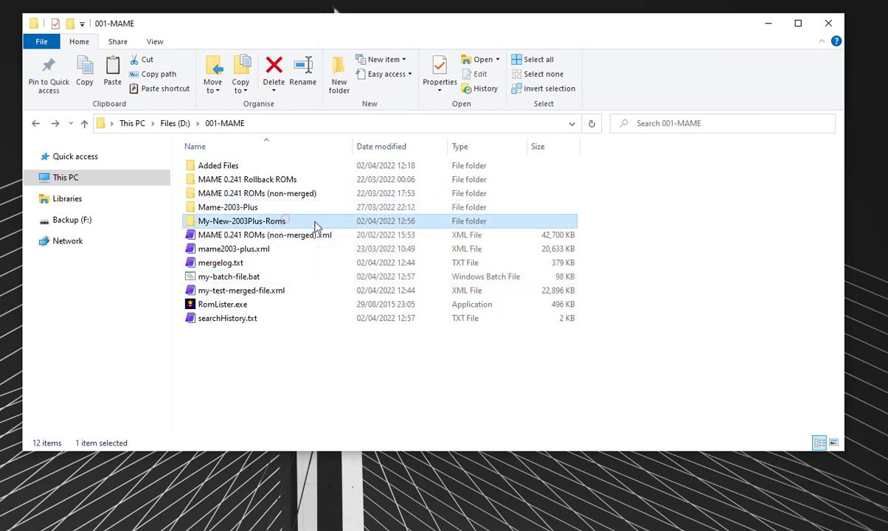
{"action": "double_click", "coordinate": [247, 209]}
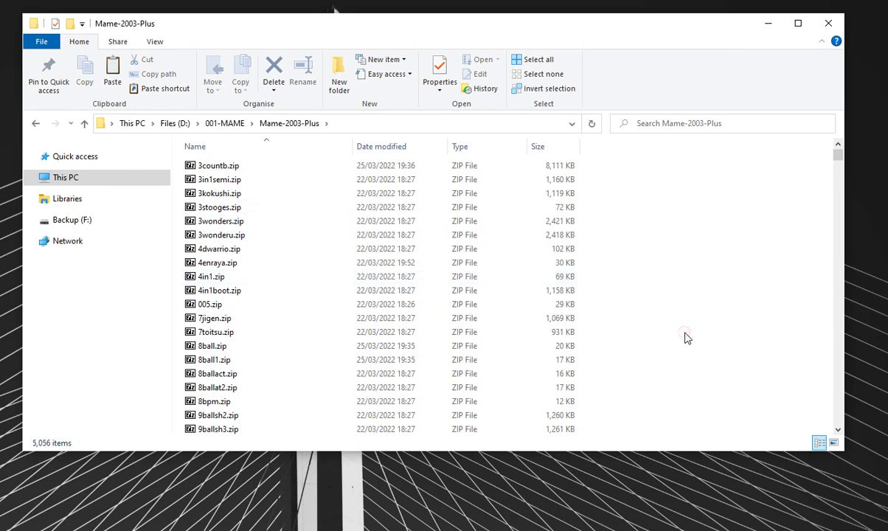
{"action": "key", "text": "ctrl+v"}
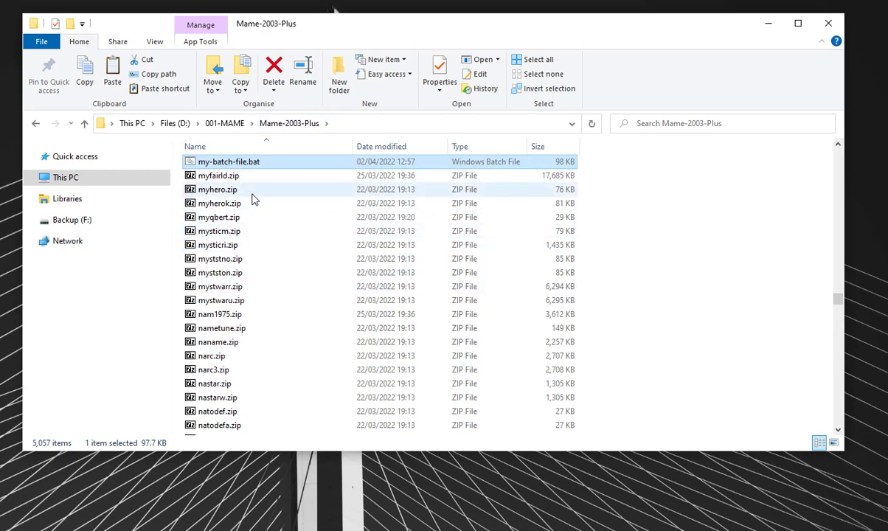
{"action": "key", "text": "Return"}
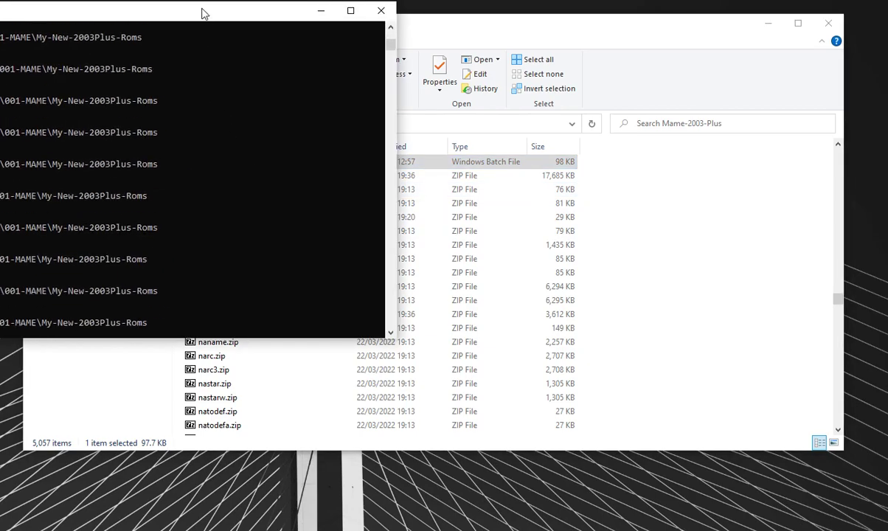
{"action": "left_click_drag", "start_coordinate": [205, 13], "coordinate": [649, 109]}
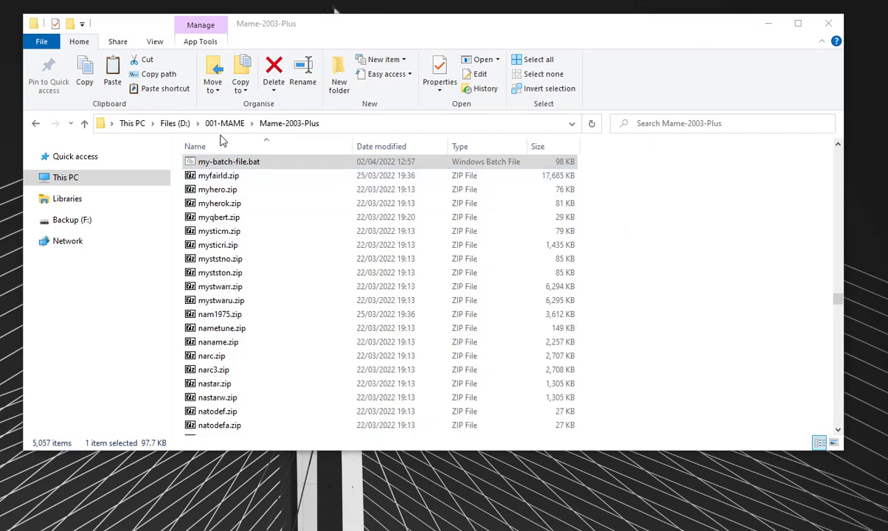
Step: Compare the contents of the Mame-2003-Plus folder with those of the My-New-2003Plus-Roms folder
{"action": "left_click", "coordinate": [224, 123]}
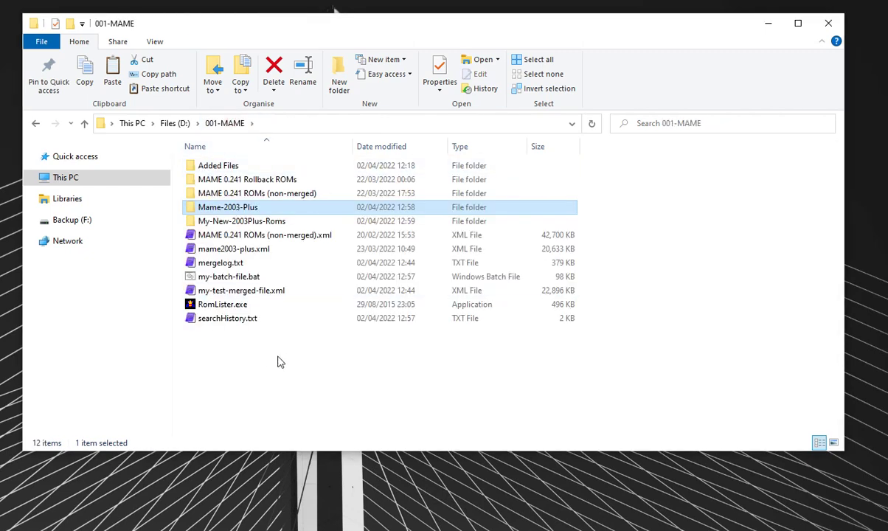
{"action": "double_click", "coordinate": [236, 206]}
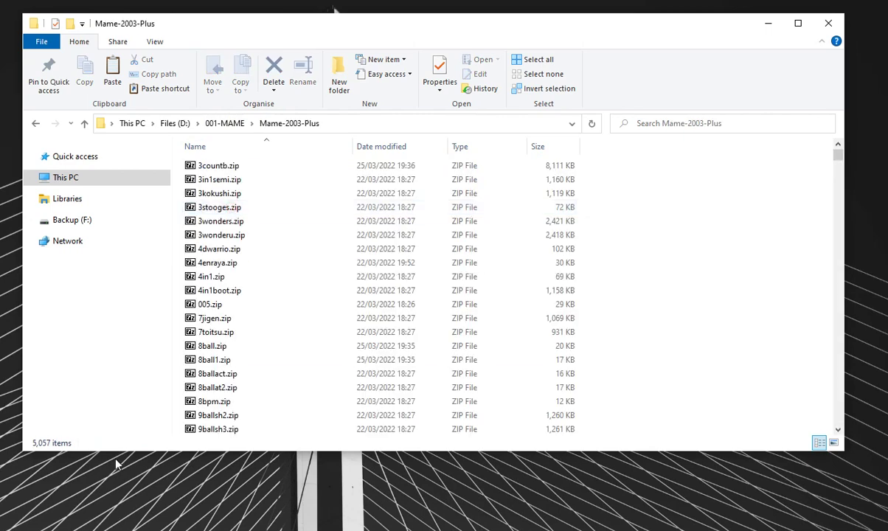
{"action": "left_click", "coordinate": [35, 124]}
{"action": "left_click", "coordinate": [262, 221]}
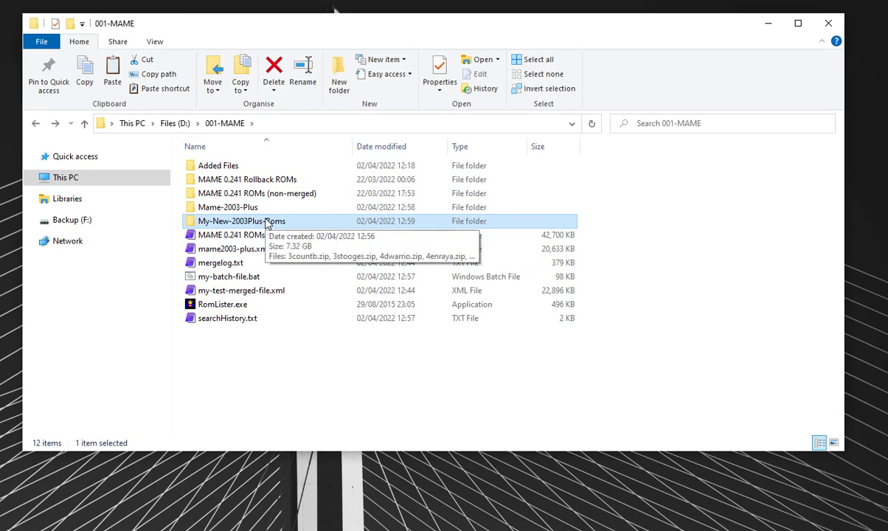
{"action": "double_click", "coordinate": [267, 222]}
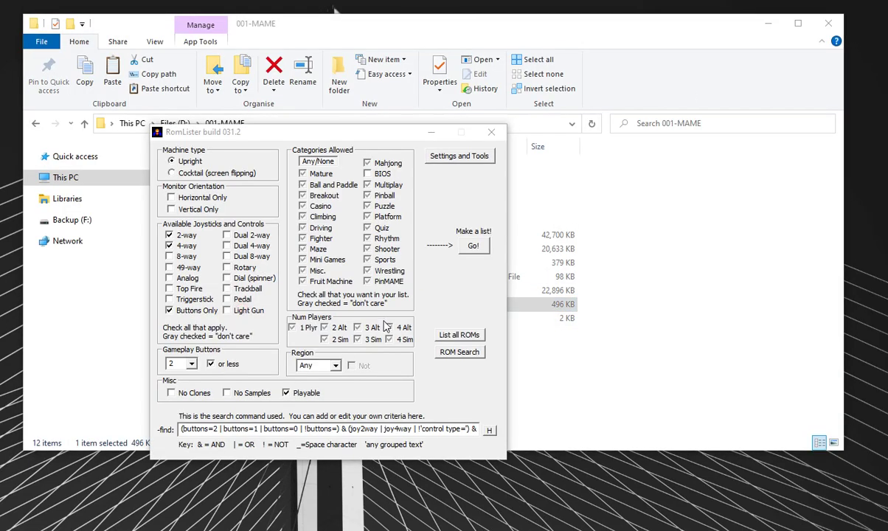
Step: In RomLister, exclude Mature, Casino, Maze, Mini Games, Misc., Fruit Machine, PinMAME, Rhythm, Quiz, Pinball, Multiplay and Mahjong, and leave out clones
{"action": "left_click", "coordinate": [301, 174]}
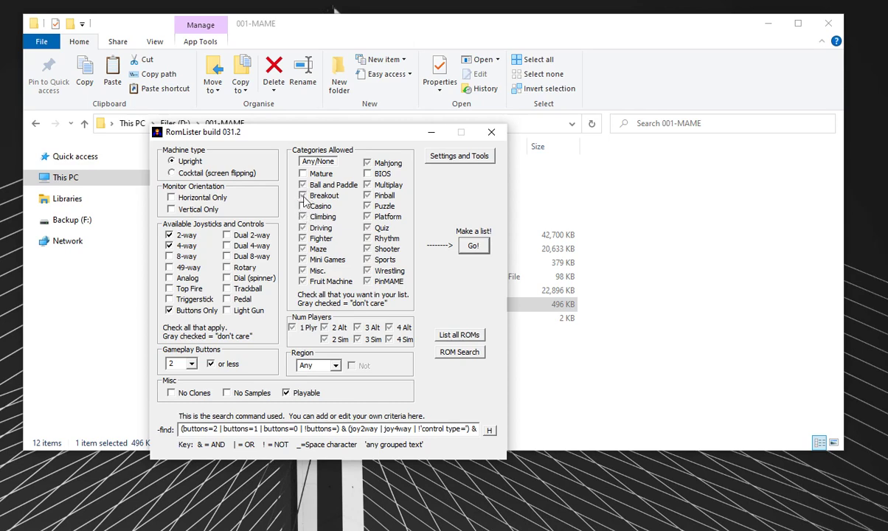
{"action": "left_click", "coordinate": [302, 249]}
{"action": "left_click", "coordinate": [302, 259]}
{"action": "left_click", "coordinate": [302, 271]}
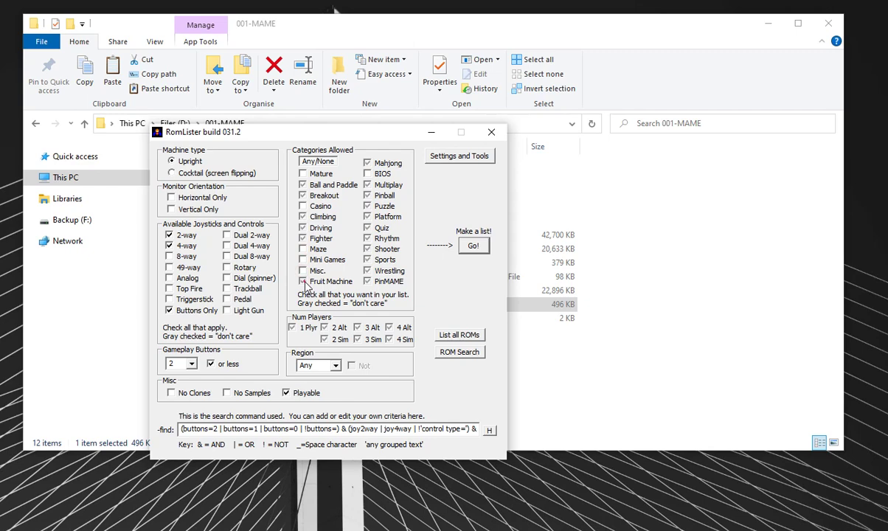
{"action": "left_click", "coordinate": [369, 284]}
{"action": "left_click", "coordinate": [368, 229]}
{"action": "left_click", "coordinate": [369, 196]}
{"action": "left_click", "coordinate": [368, 185]}
{"action": "left_click", "coordinate": [368, 163]}
{"action": "left_click", "coordinate": [173, 392]}
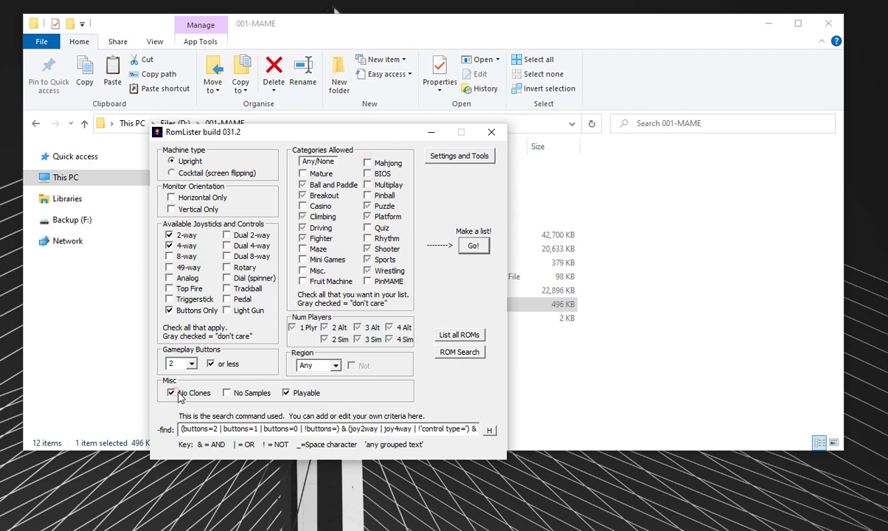
Step: Generate a working list from the current filters, examine it beside the filter window, and close the list and RomLister
{"action": "left_click", "coordinate": [476, 248]}
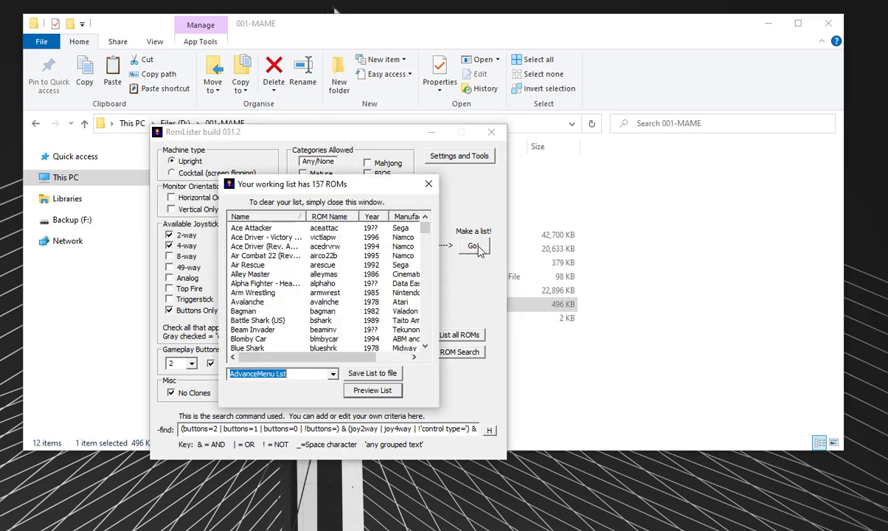
{"action": "left_click_drag", "start_coordinate": [304, 175], "coordinate": [674, 156]}
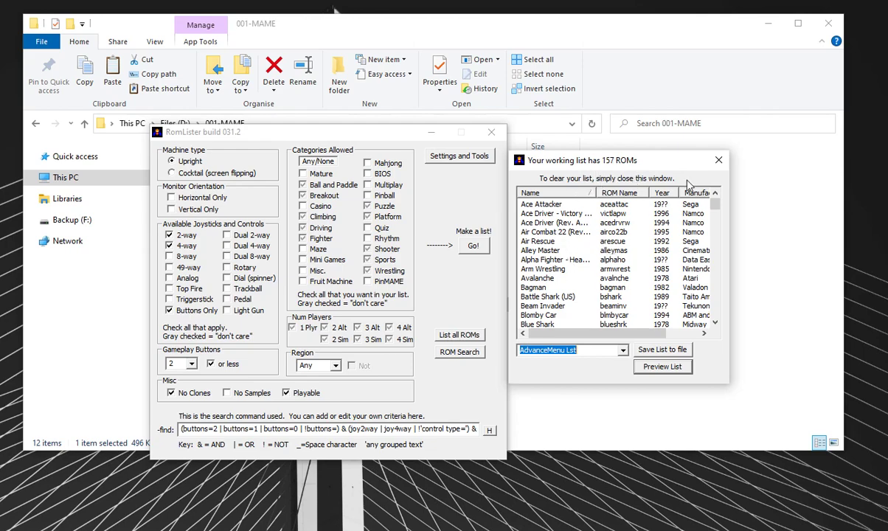
{"action": "left_click", "coordinate": [718, 159]}
{"action": "left_click", "coordinate": [492, 132]}
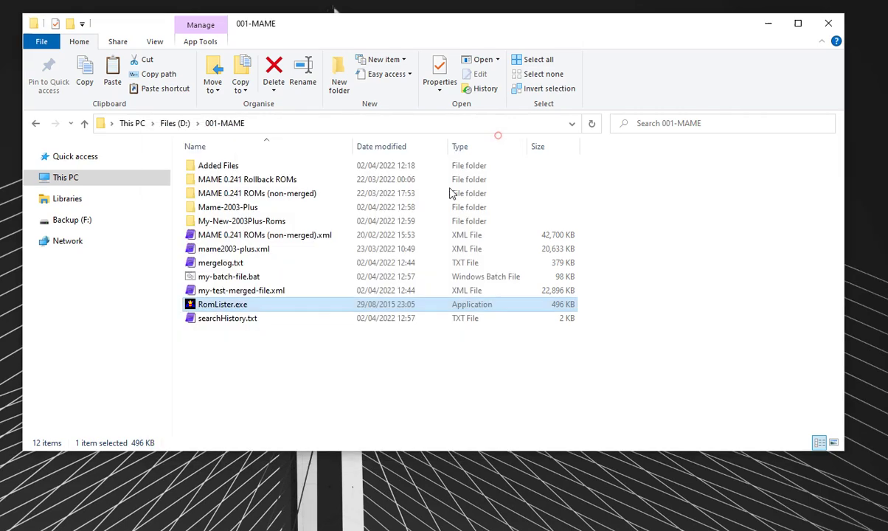
Step: Check the copied ROM files in the My-New-2003Plus-Roms folder, return to 001-MAME and select RomLister.exe
{"action": "left_click", "coordinate": [279, 360]}
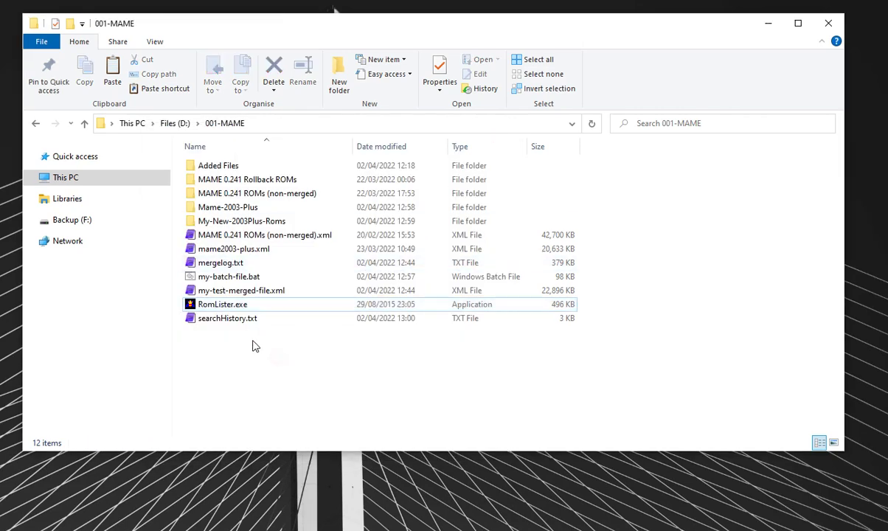
{"action": "double_click", "coordinate": [278, 221]}
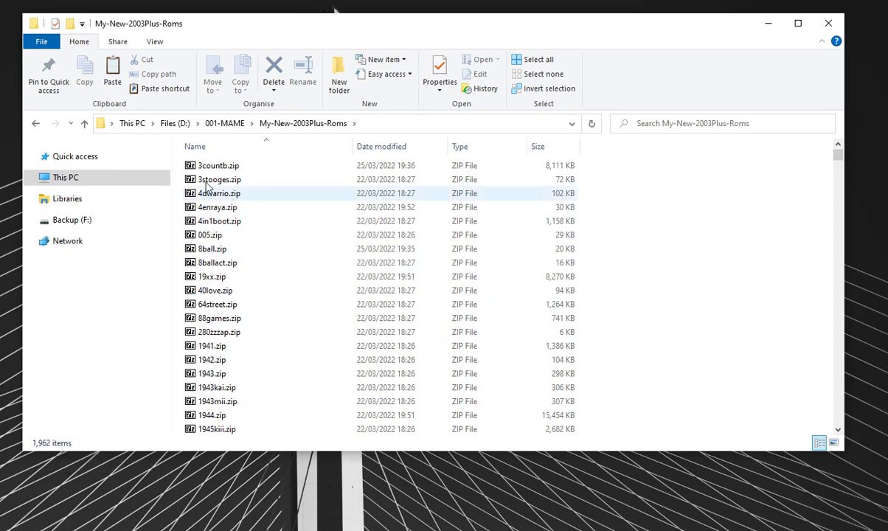
{"action": "left_click", "coordinate": [35, 124]}
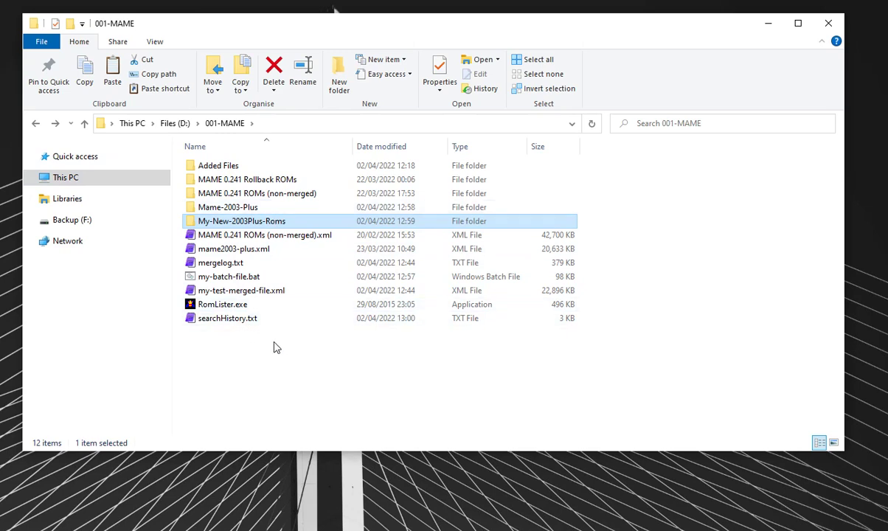
{"action": "left_click", "coordinate": [255, 304]}
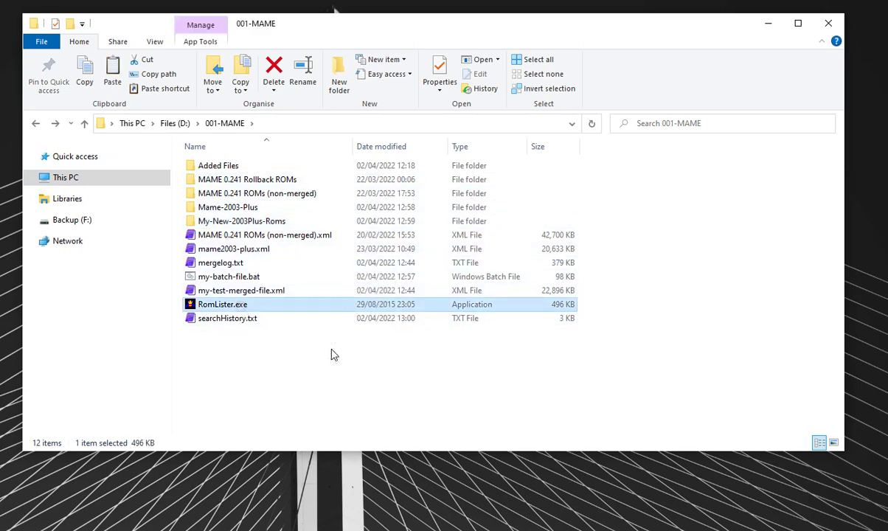